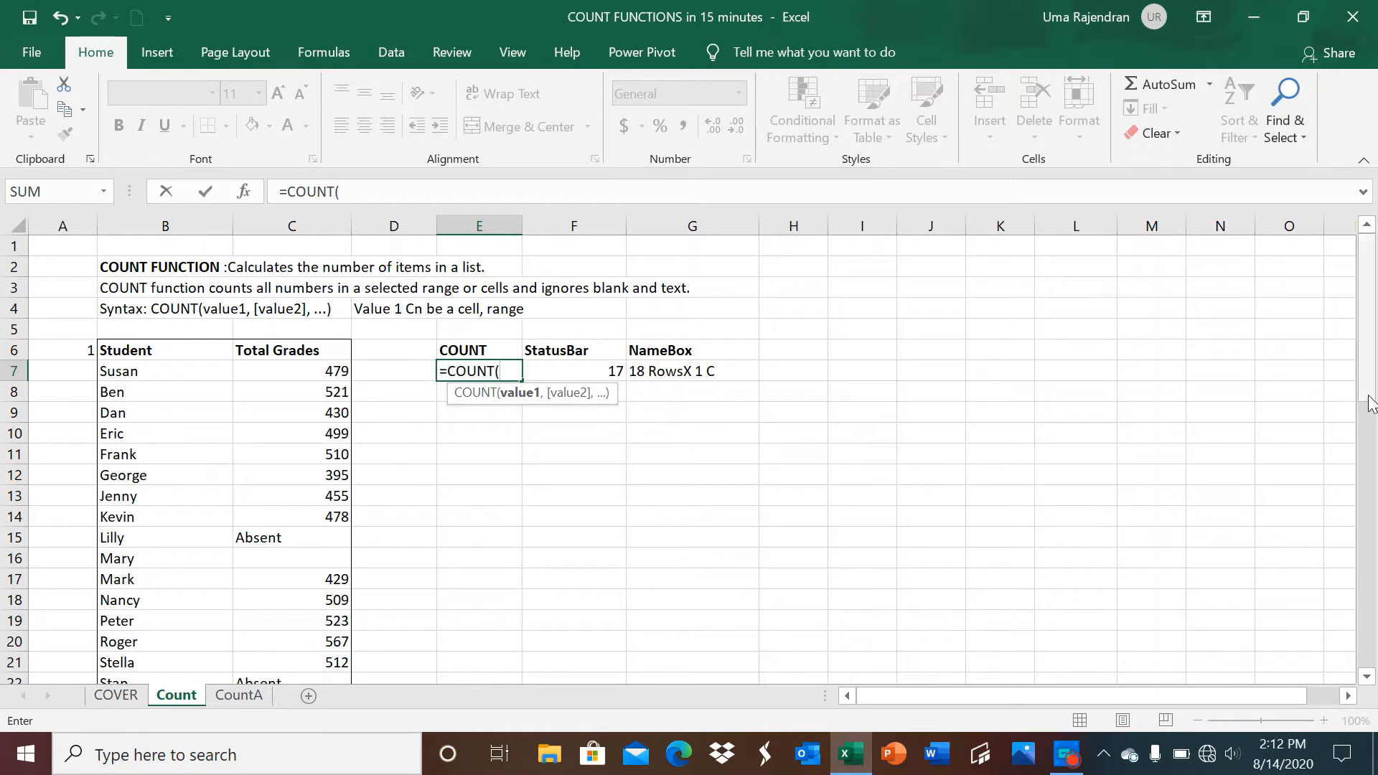
Complete =COUNT(C7:C24) in E7 over the Total Grades, returning 15.
left_click_drag(1370, 402, 1371, 405)
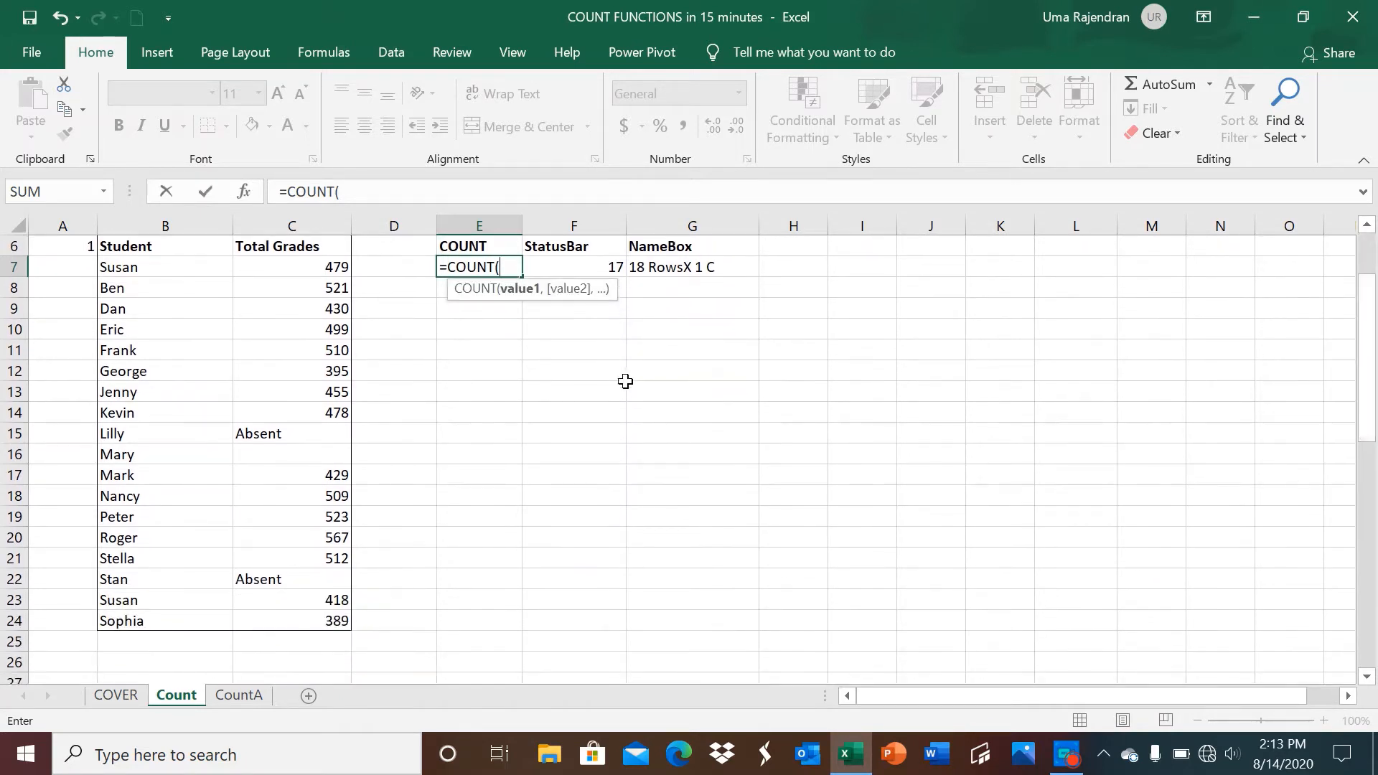
left_click_drag(328, 271, 328, 621)
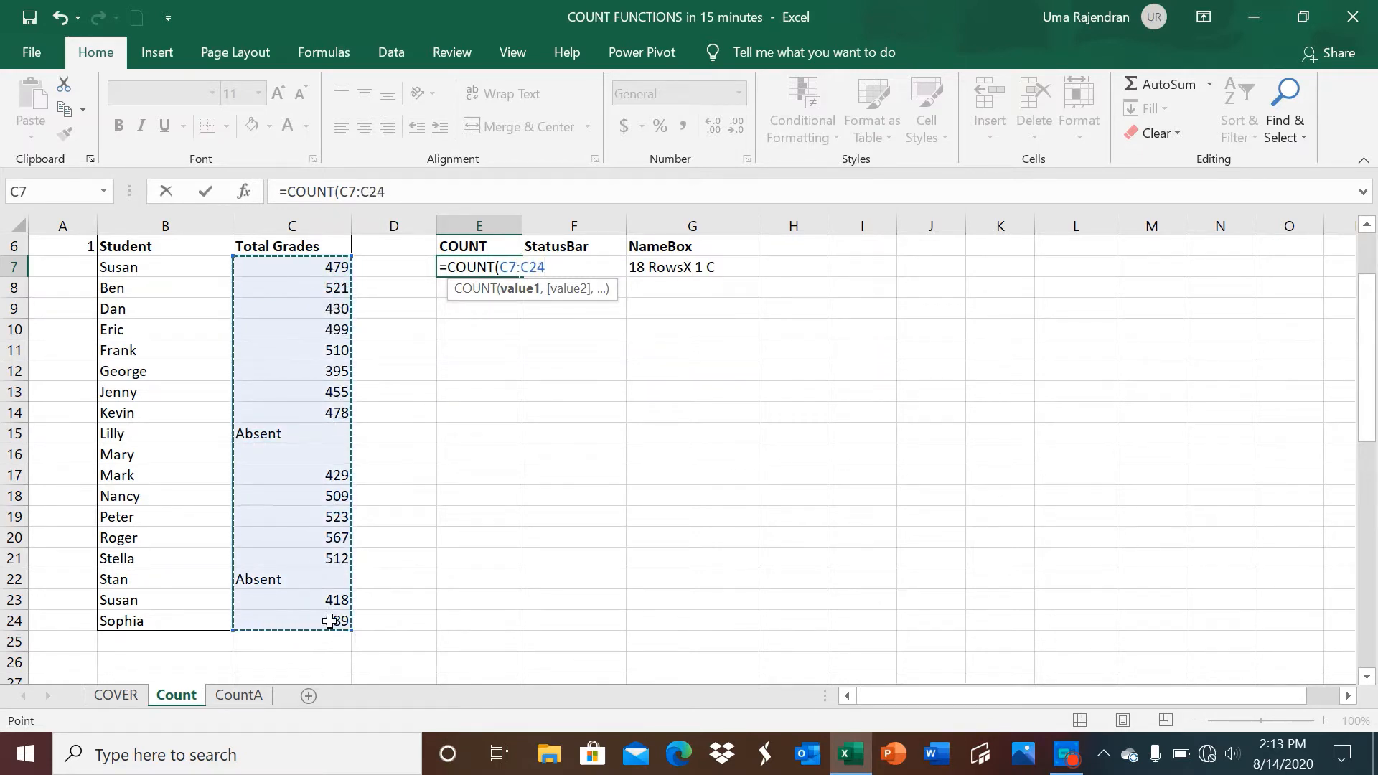
type(")")
key("Return")
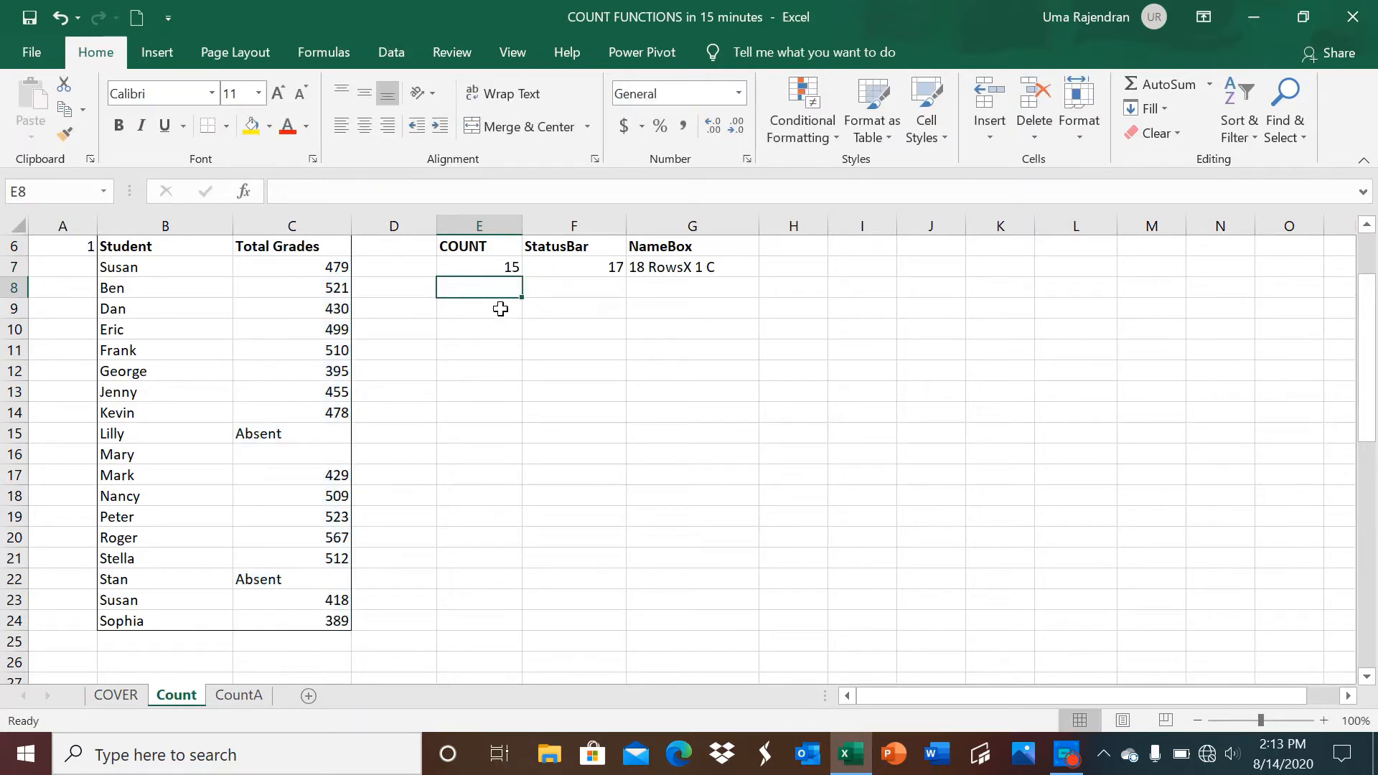
Check E7's COUNT formula, then select C7:C24 to read the status bar Count of 17.
left_click(468, 267)
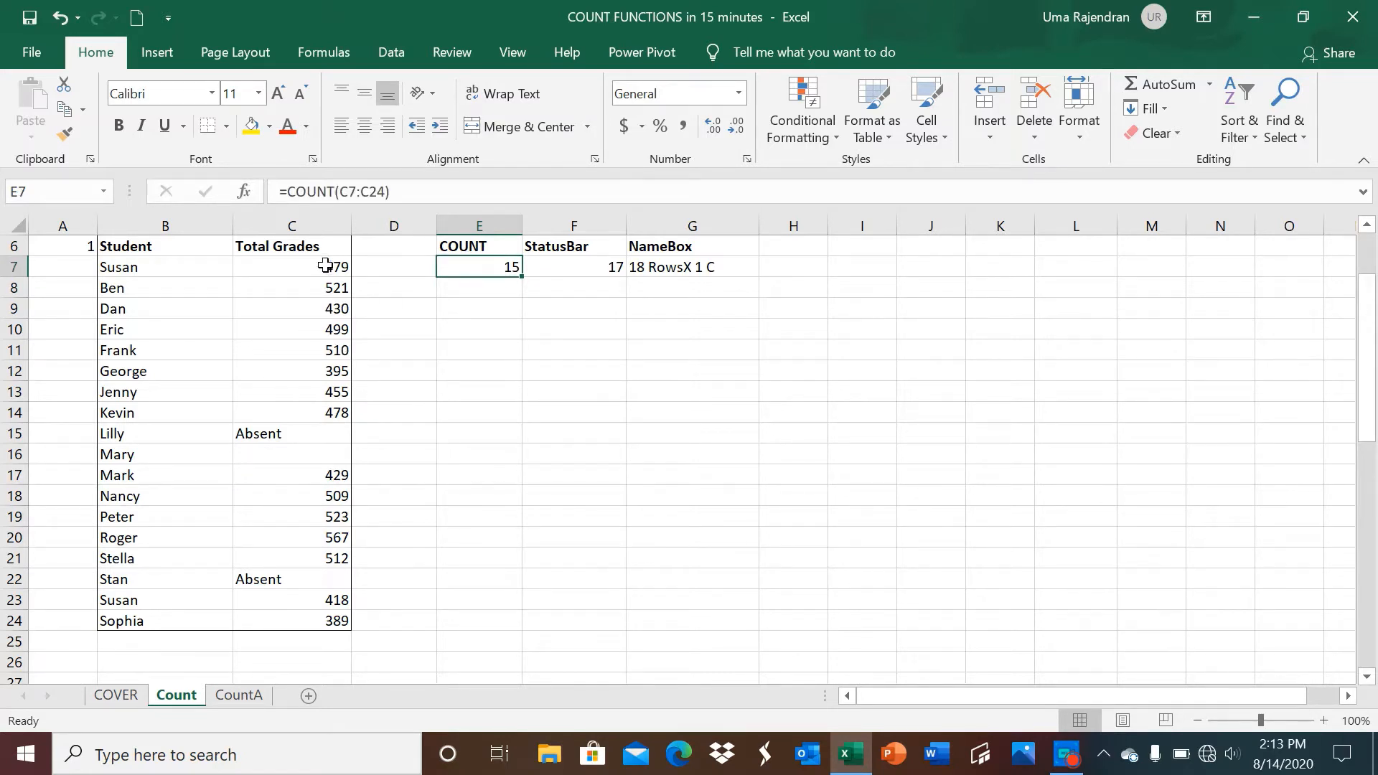
left_click_drag(325, 267, 334, 611)
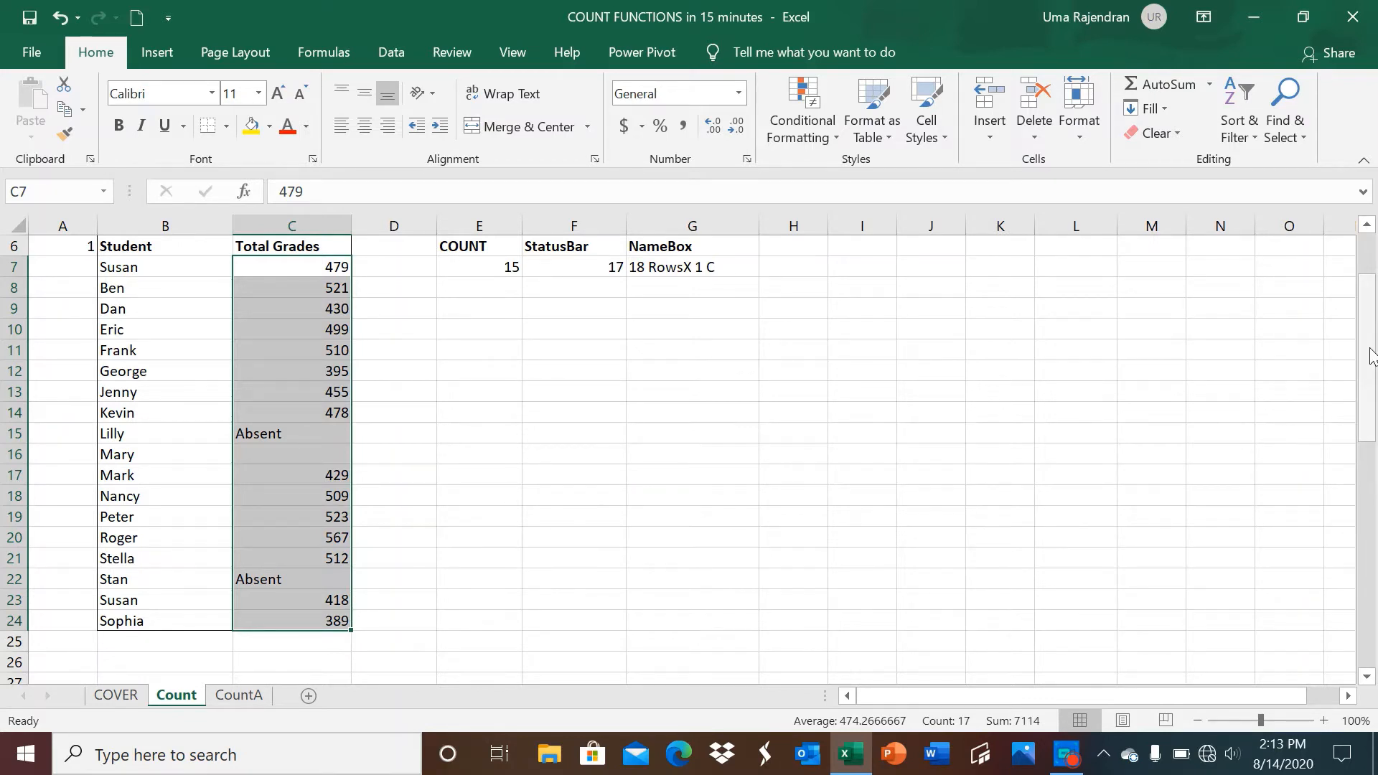
left_click_drag(1370, 352, 1370, 312)
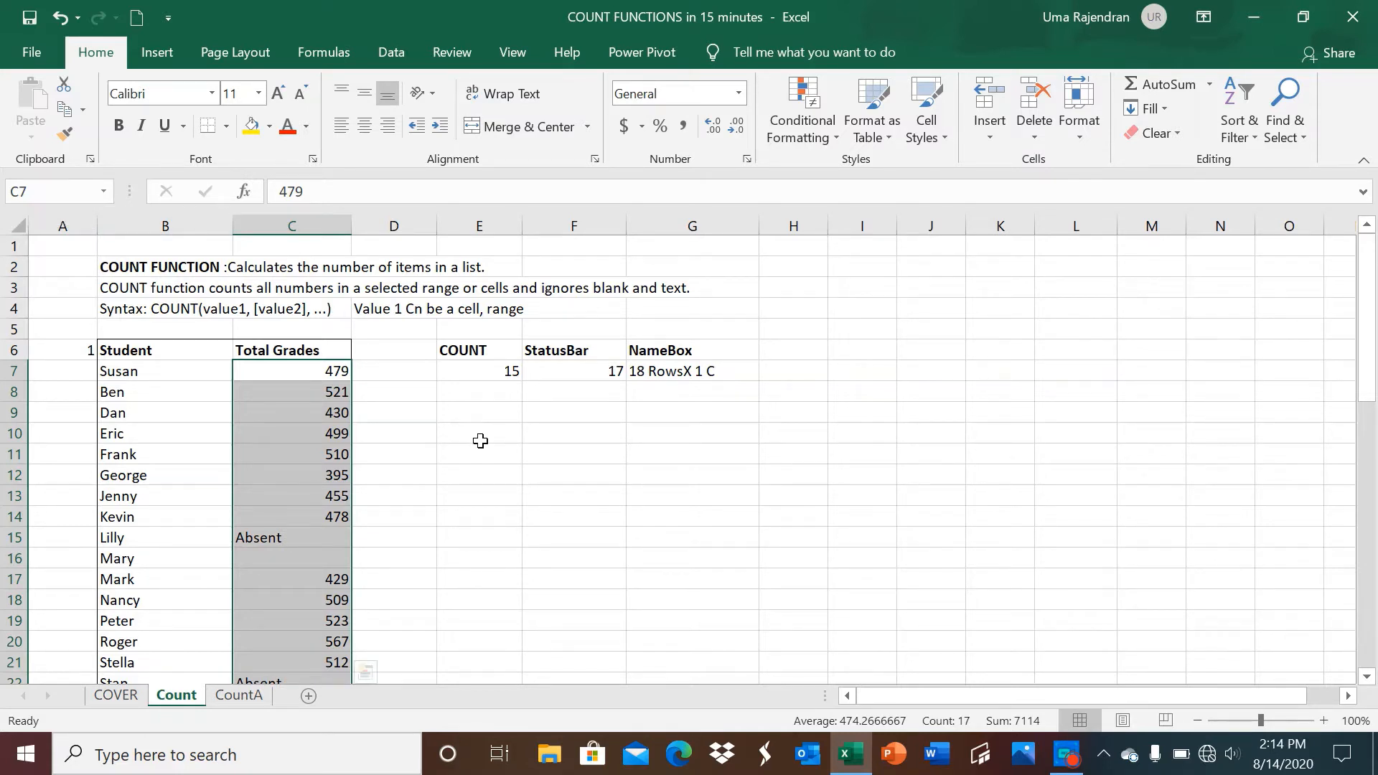
left_click(307, 371)
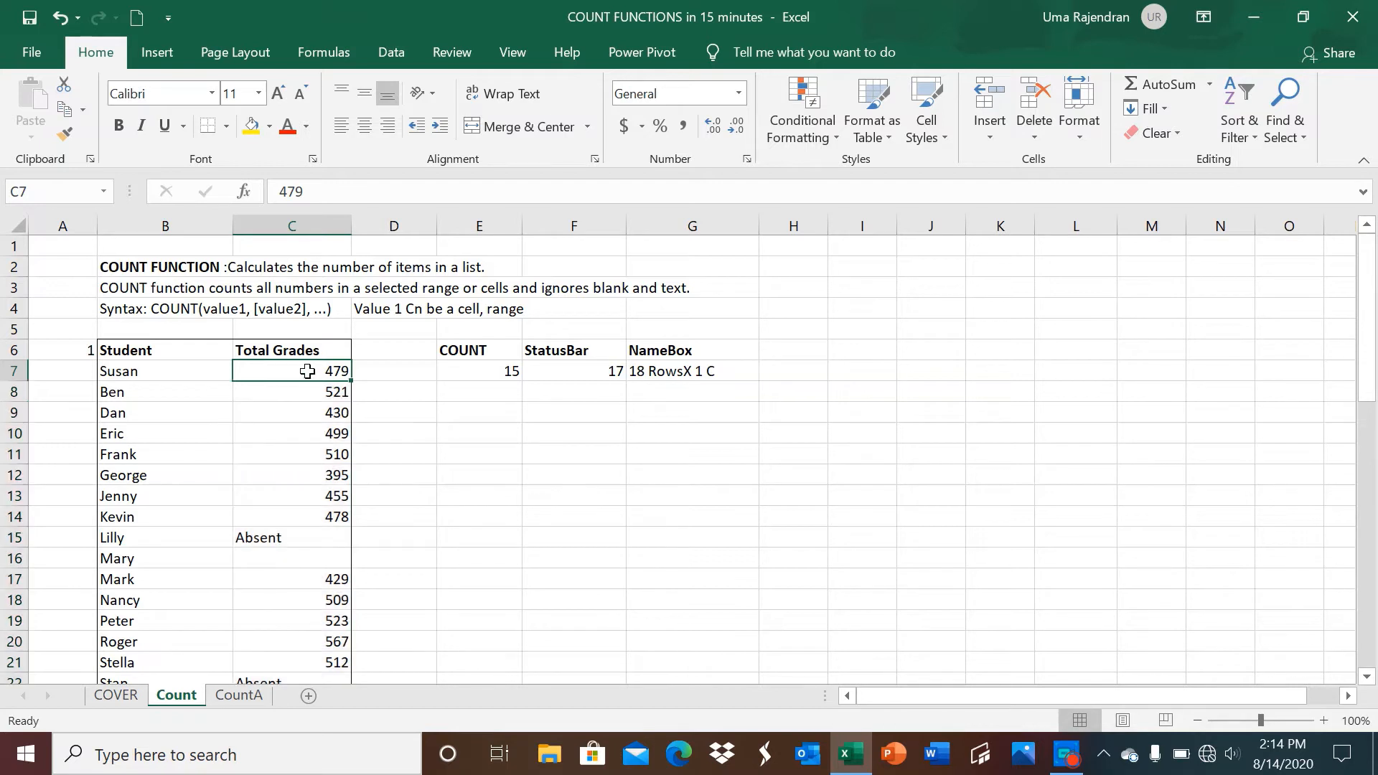
left_click_drag(307, 371, 307, 641)
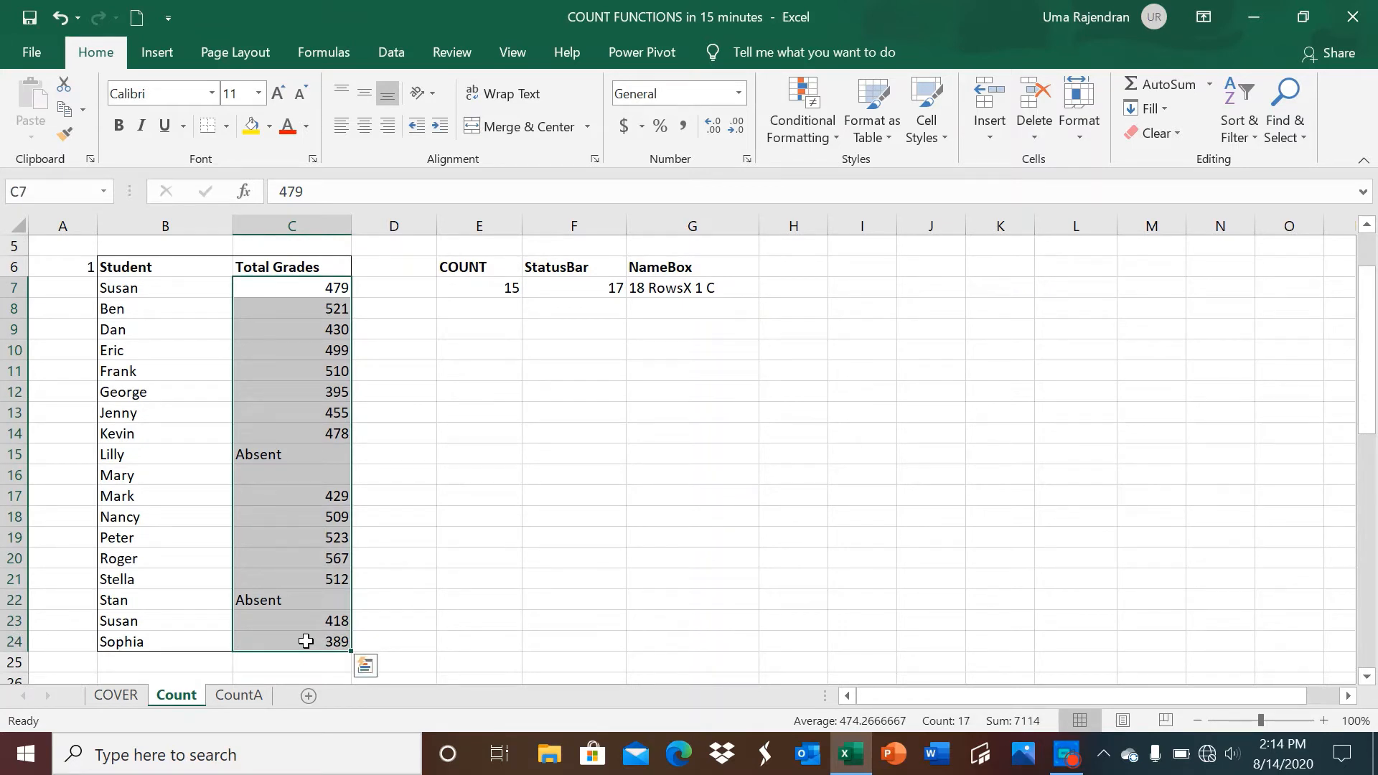
left_click(264, 308)
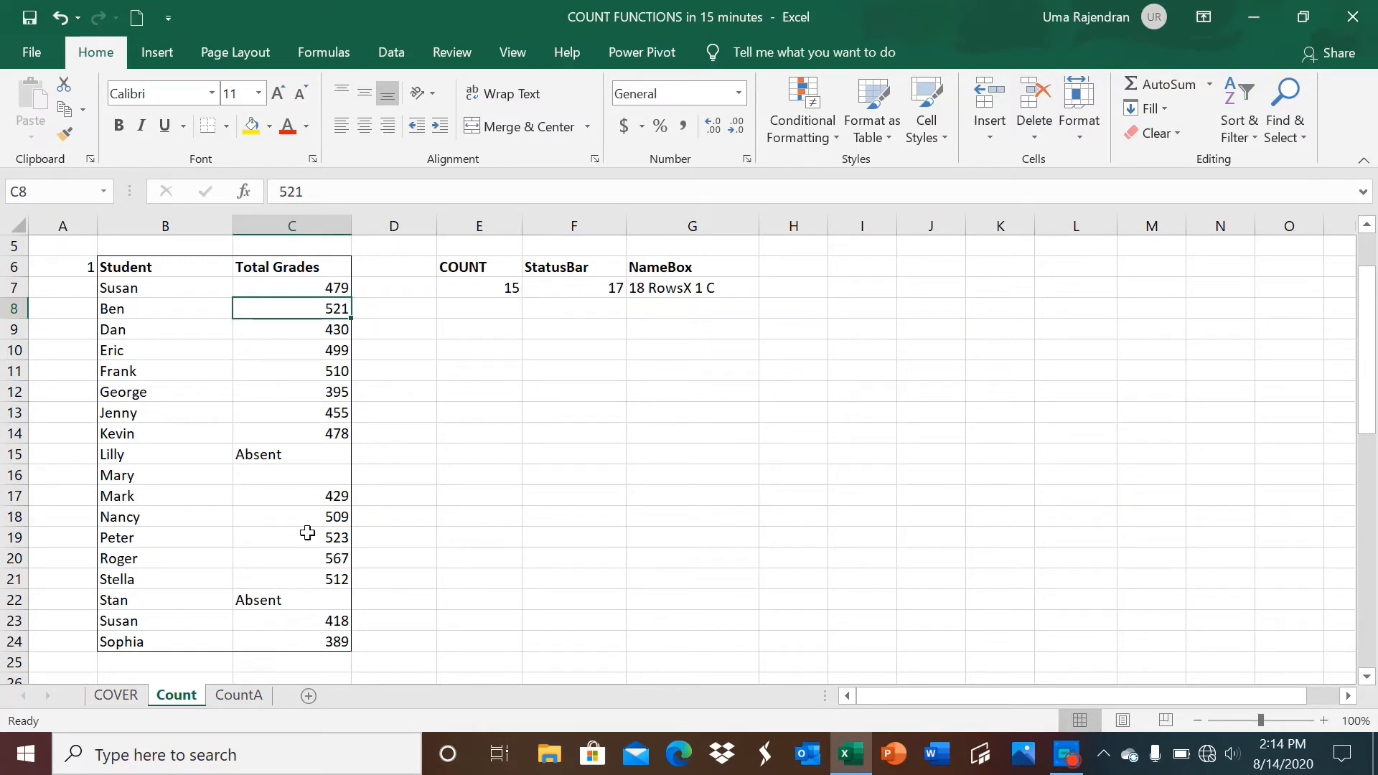
Scroll down to the sales table at row 28 with its per-column COUNT results.
scroll(476, 452, "down", 1)
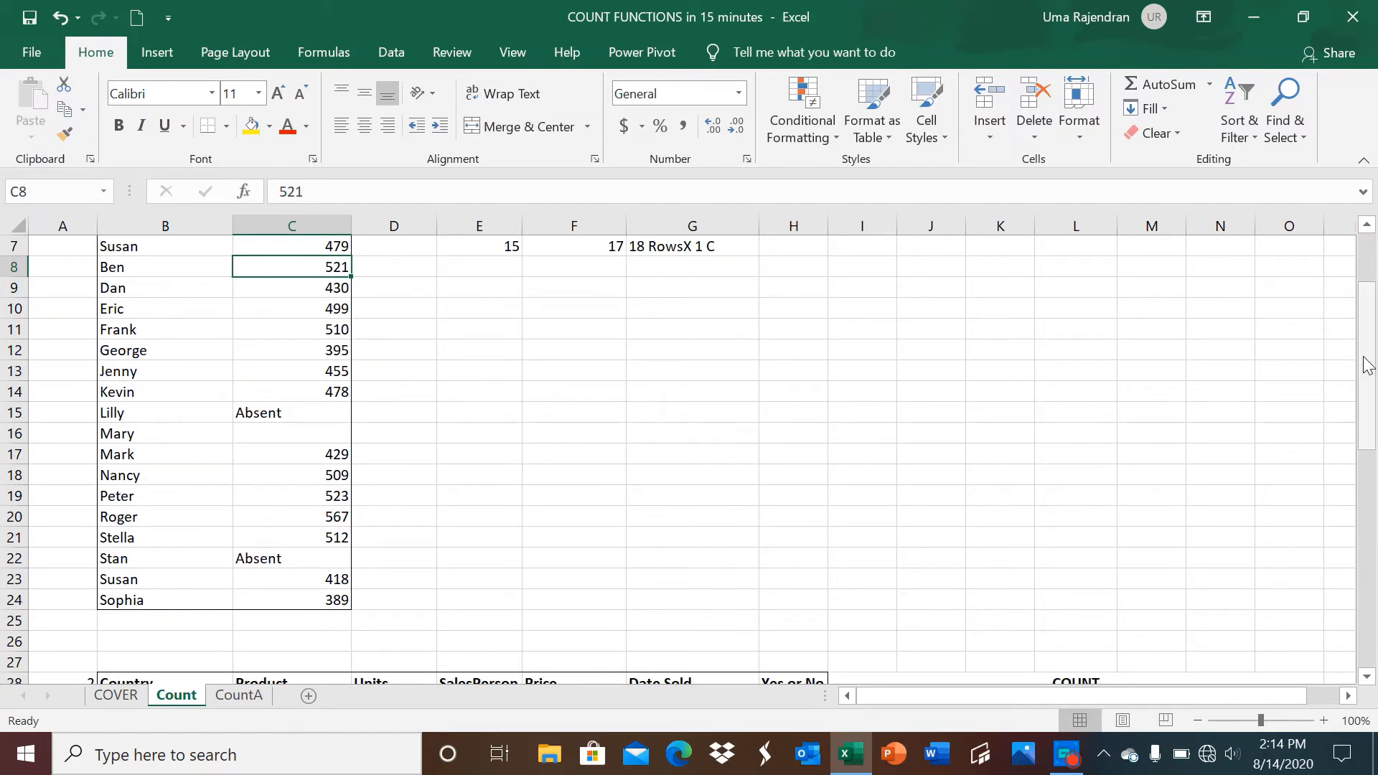
left_click_drag(1367, 365, 1353, 310)
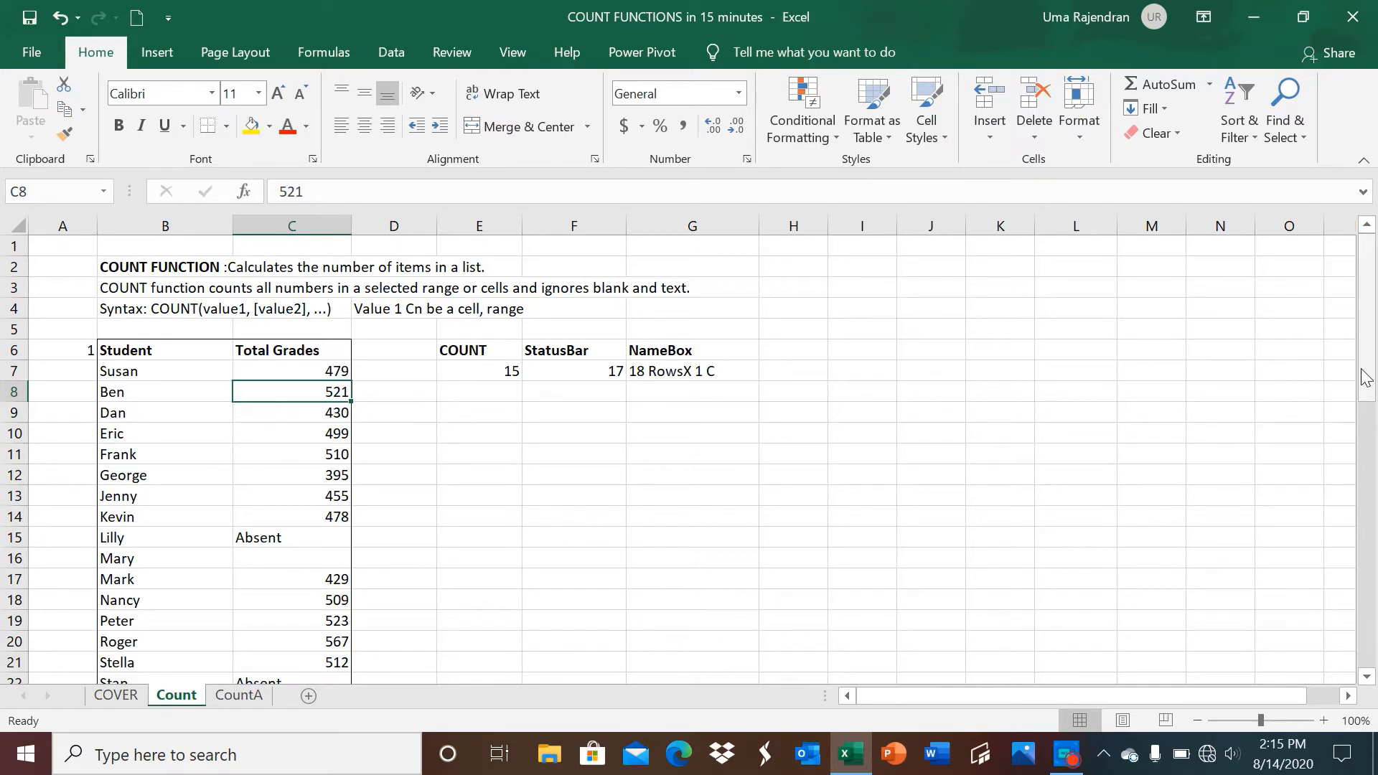
left_click_drag(1365, 378, 1376, 567)
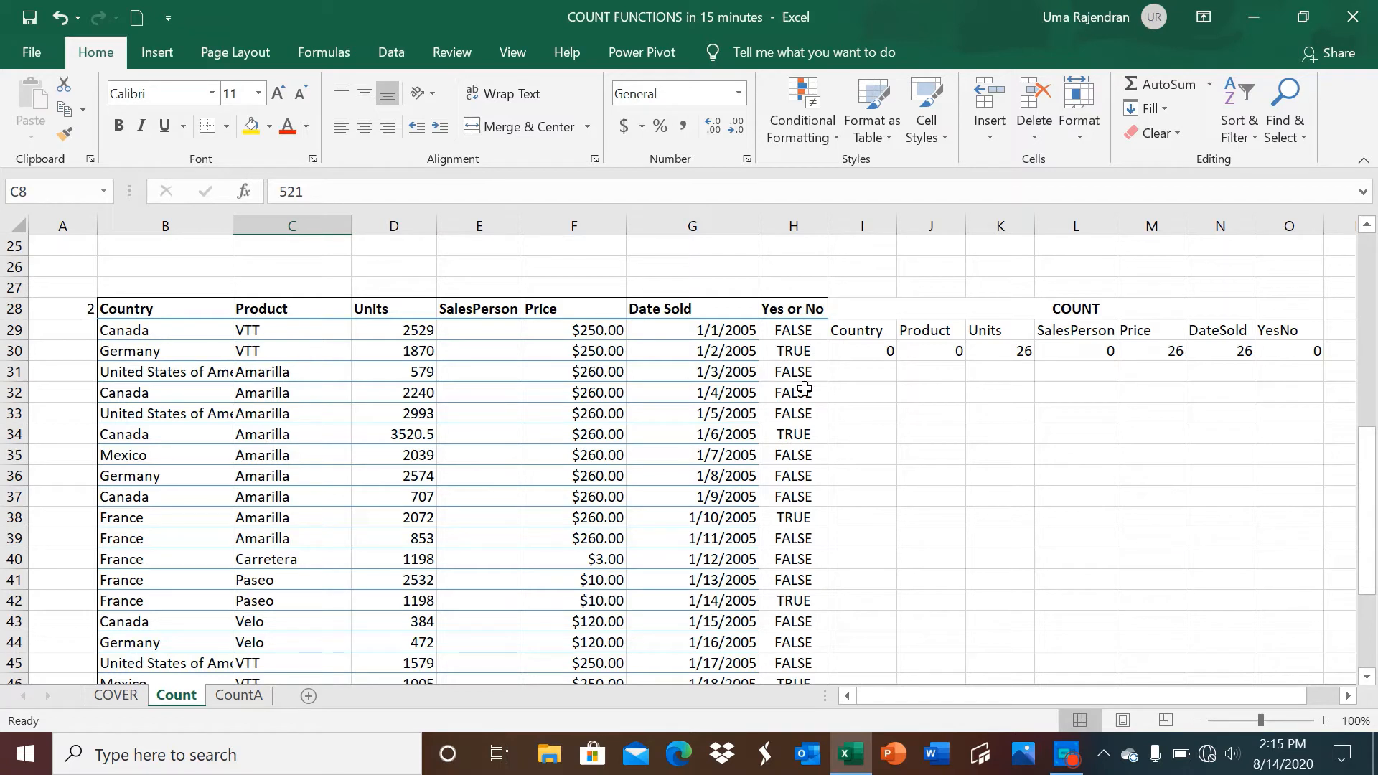
left_click(857, 349)
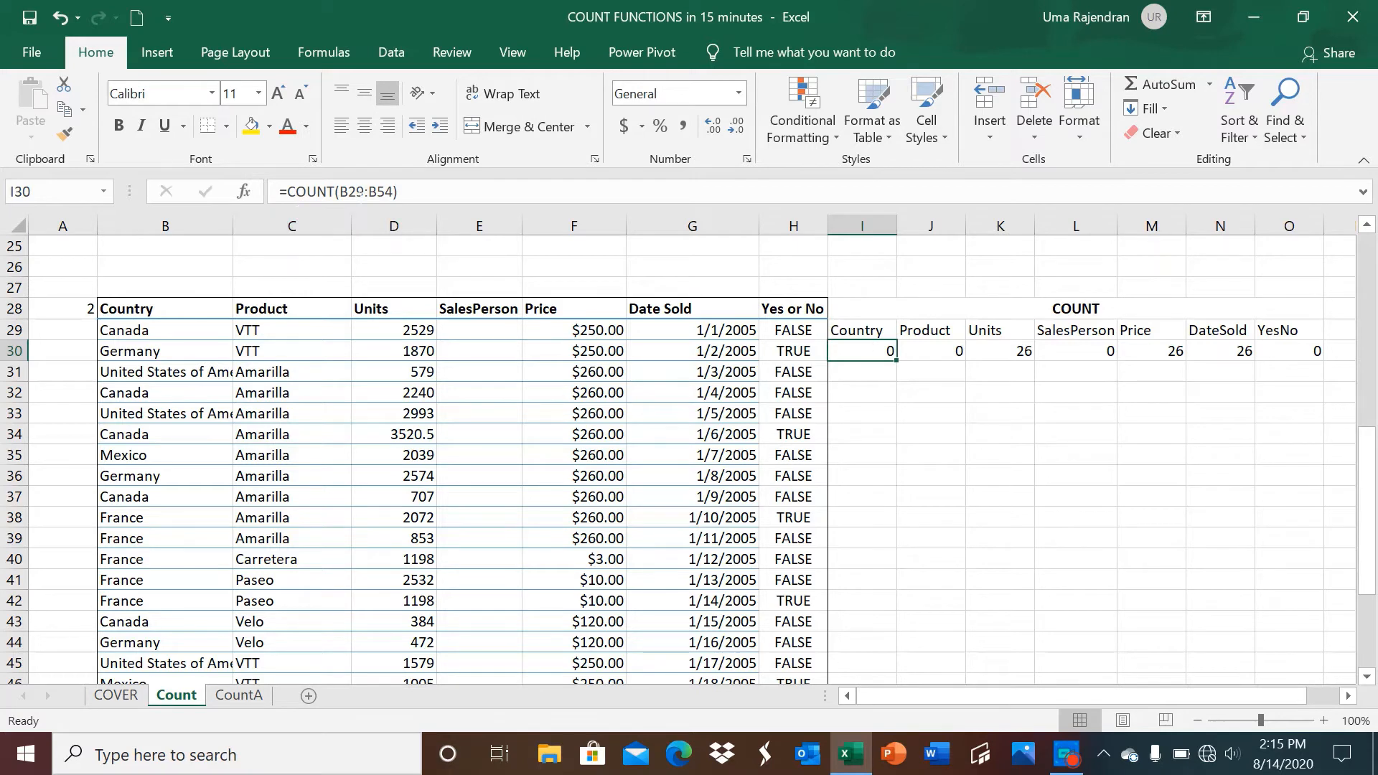
left_click(357, 191)
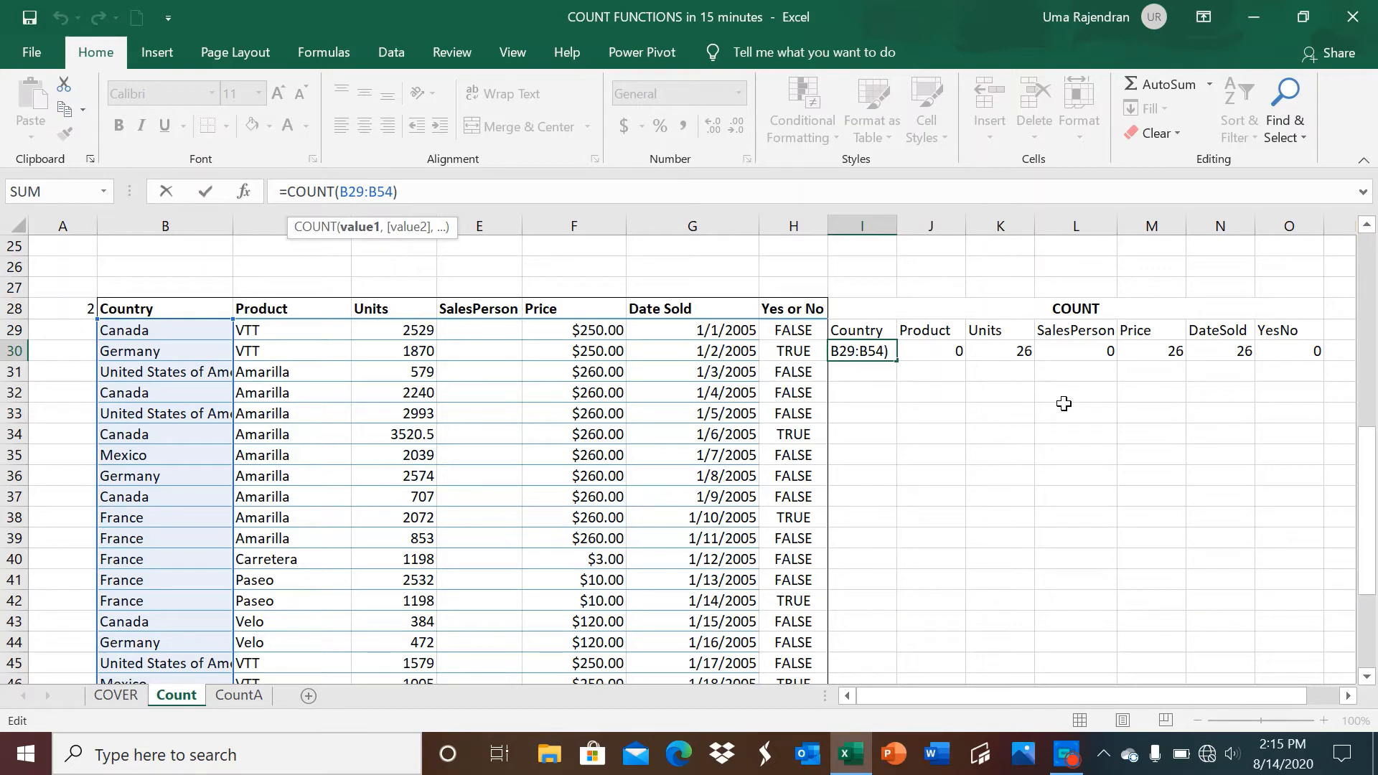
left_click(1021, 411)
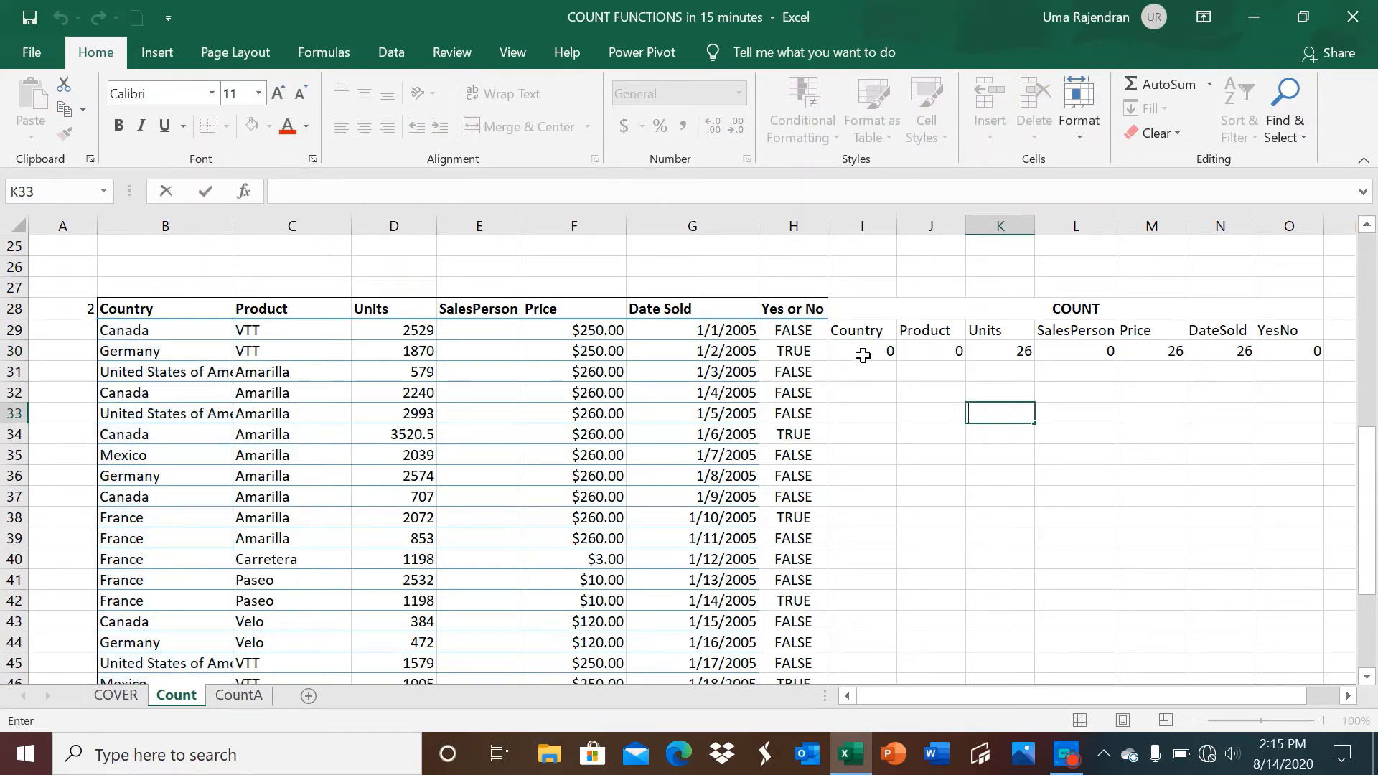
left_click(933, 350)
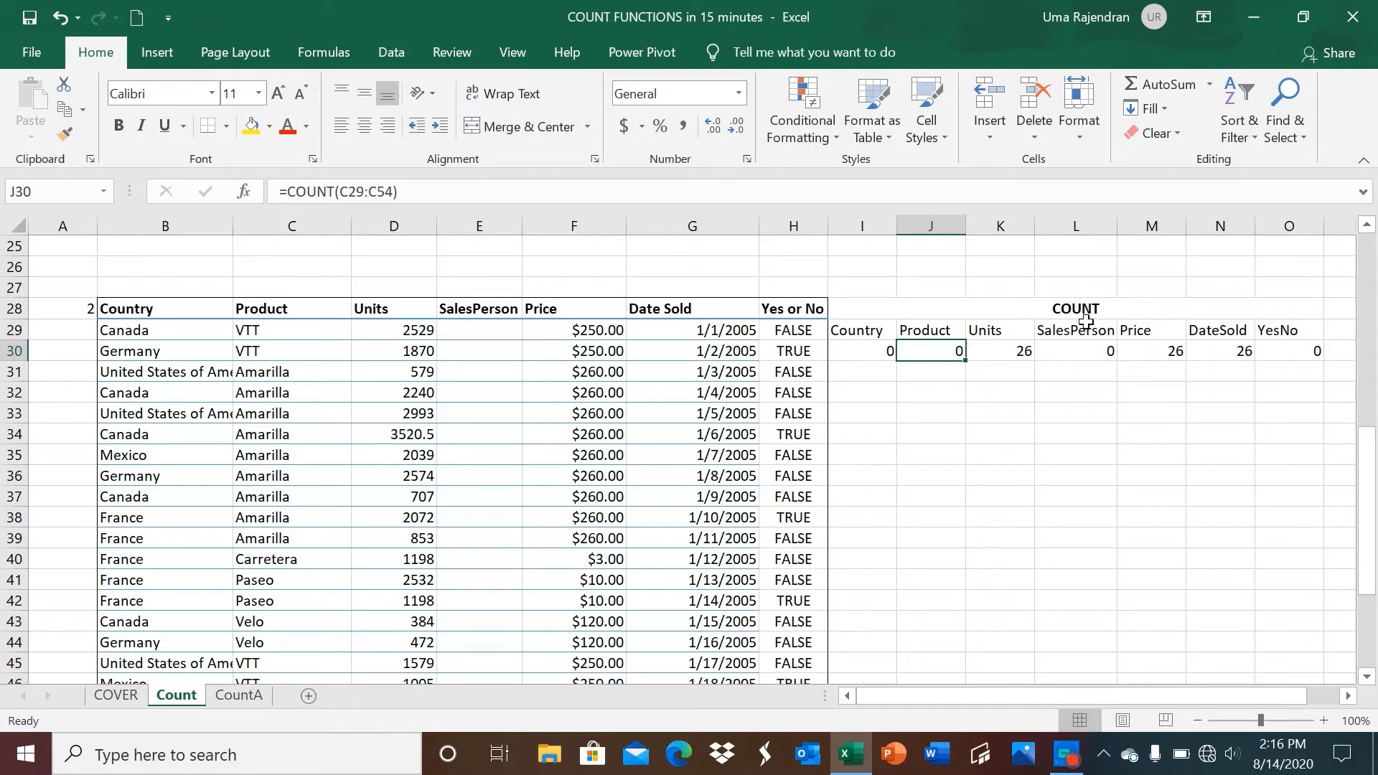
Inspect the Units, Price, DateSold and YesNo COUNT cells, then move to the CountA sheet.
left_click(1003, 356)
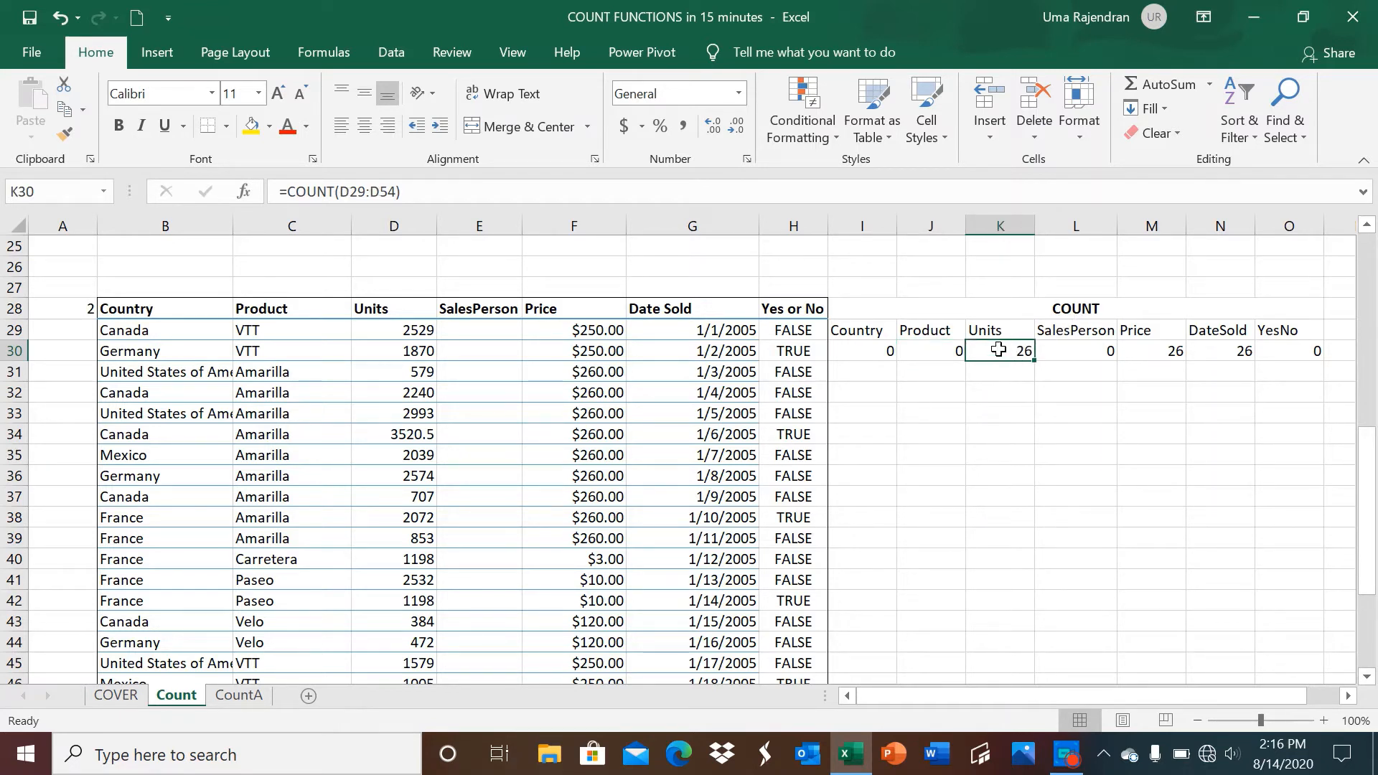
left_click(526, 332)
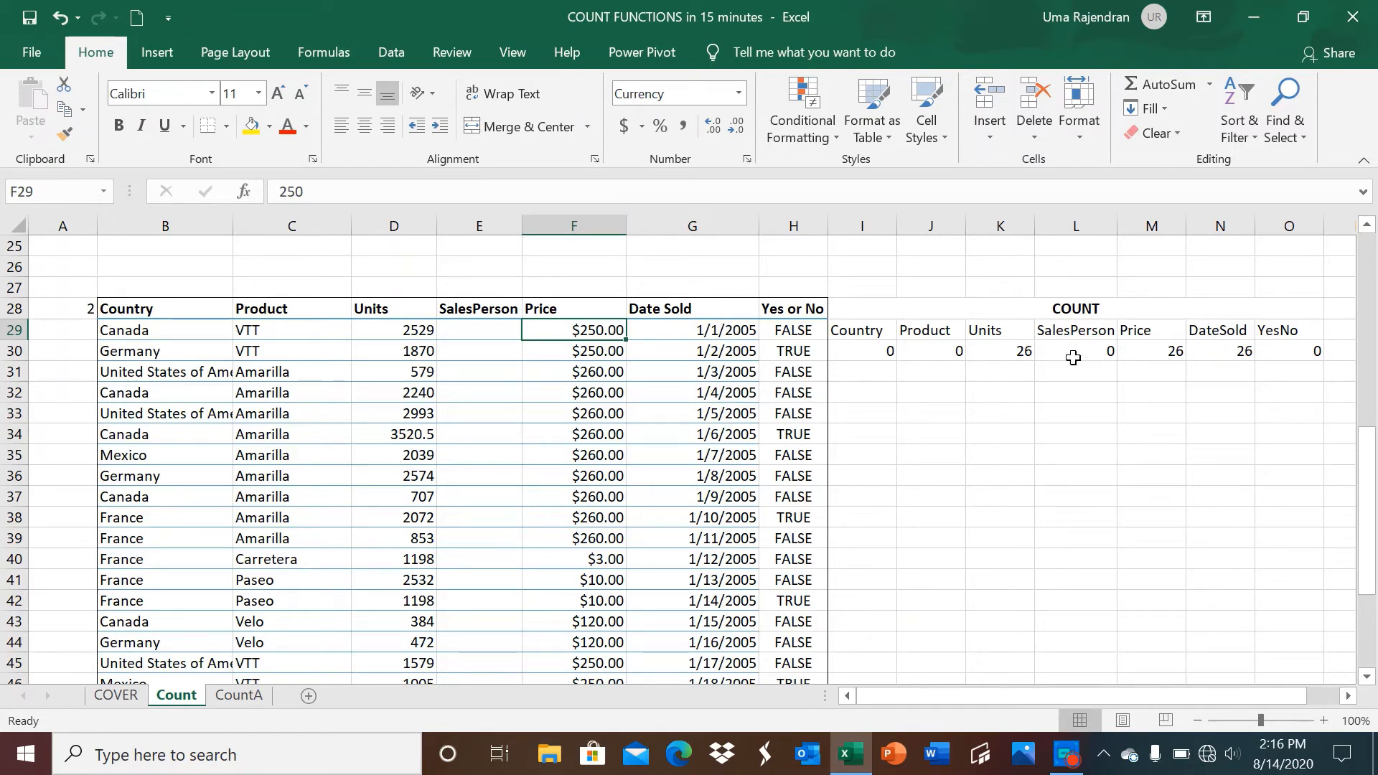
double_click(1220, 351)
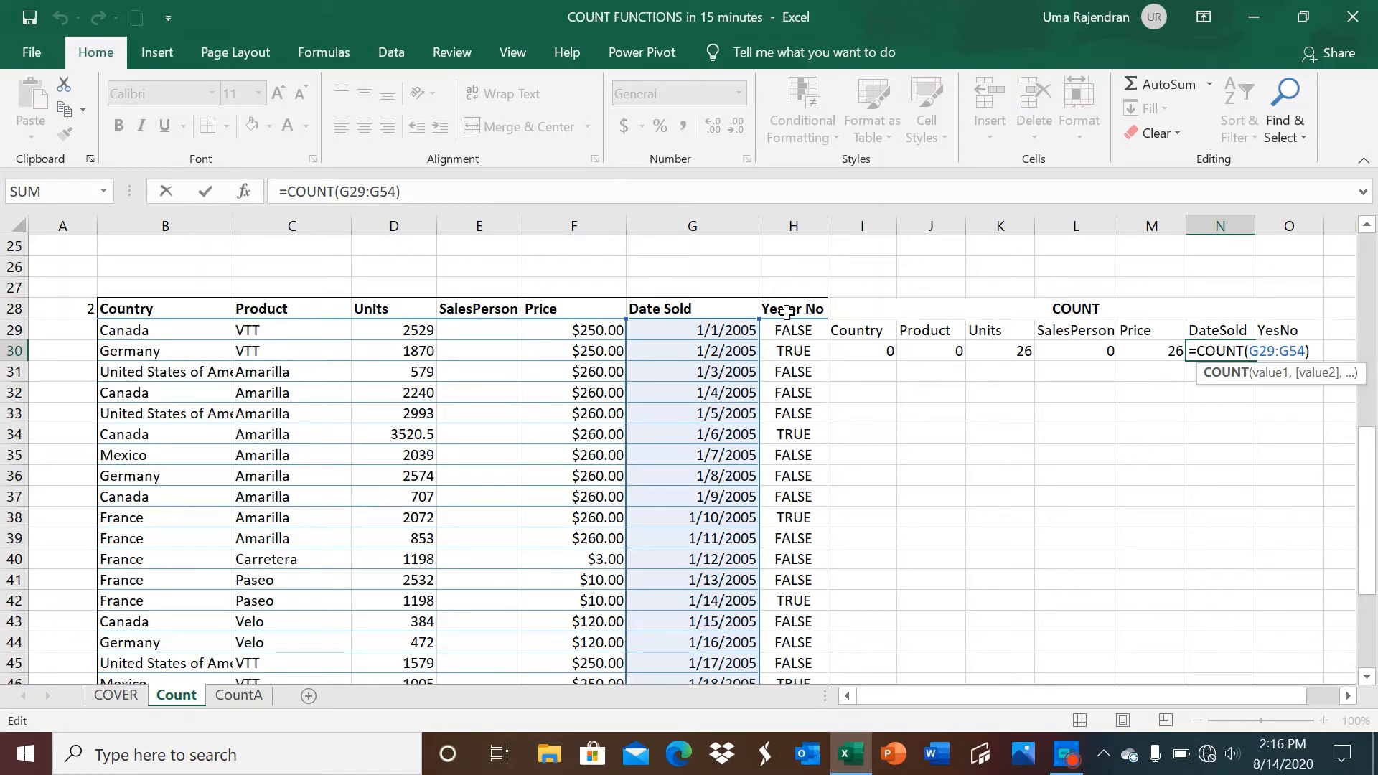
left_click(787, 332)
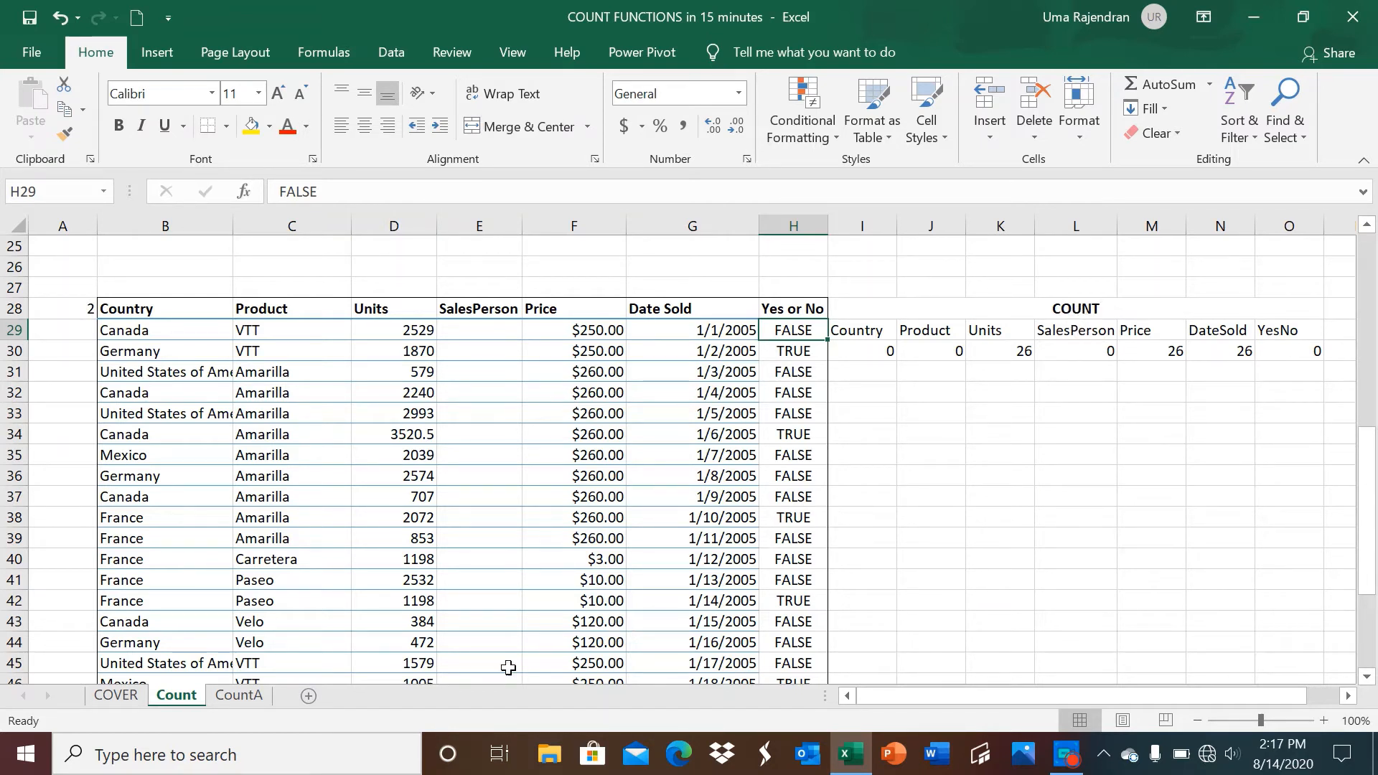
left_click(230, 700)
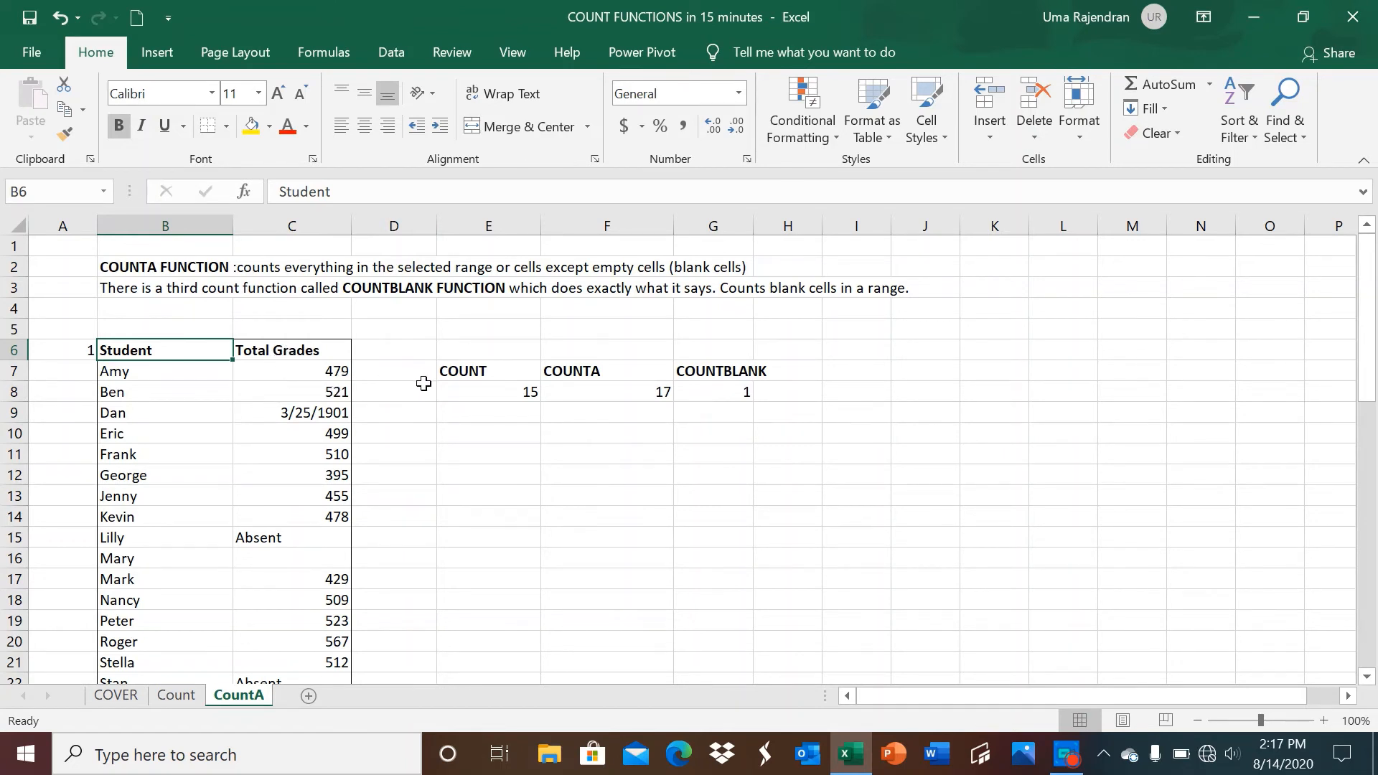
left_click(467, 386)
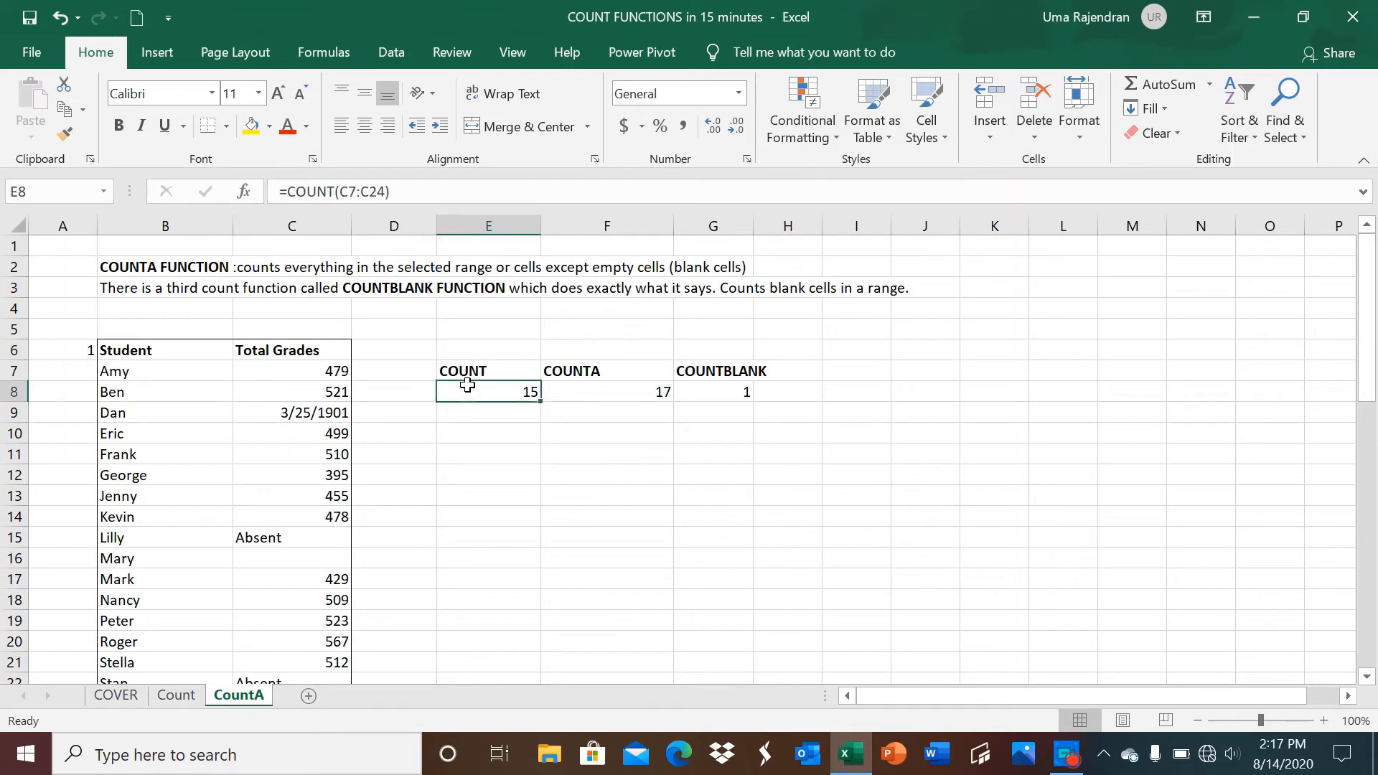
left_click(575, 387)
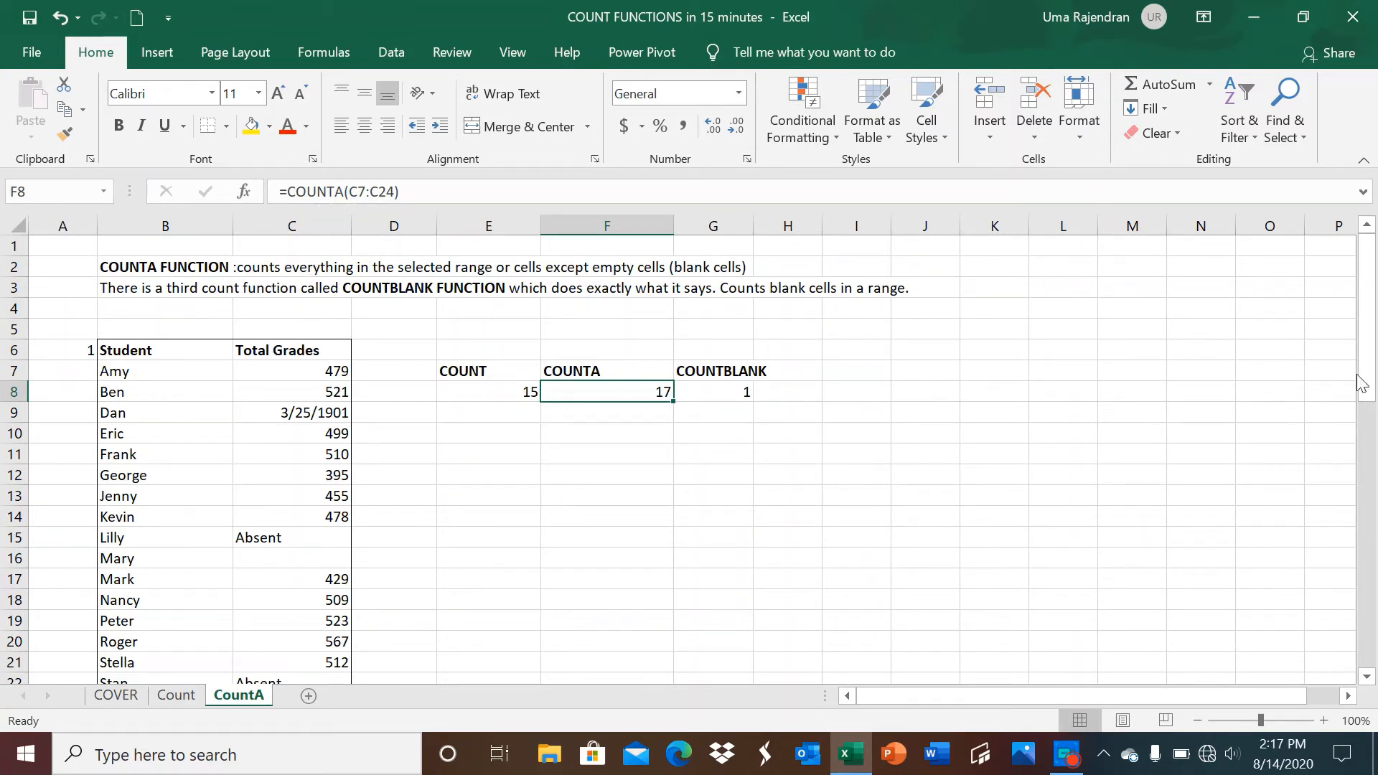
left_click_drag(1371, 381, 1370, 430)
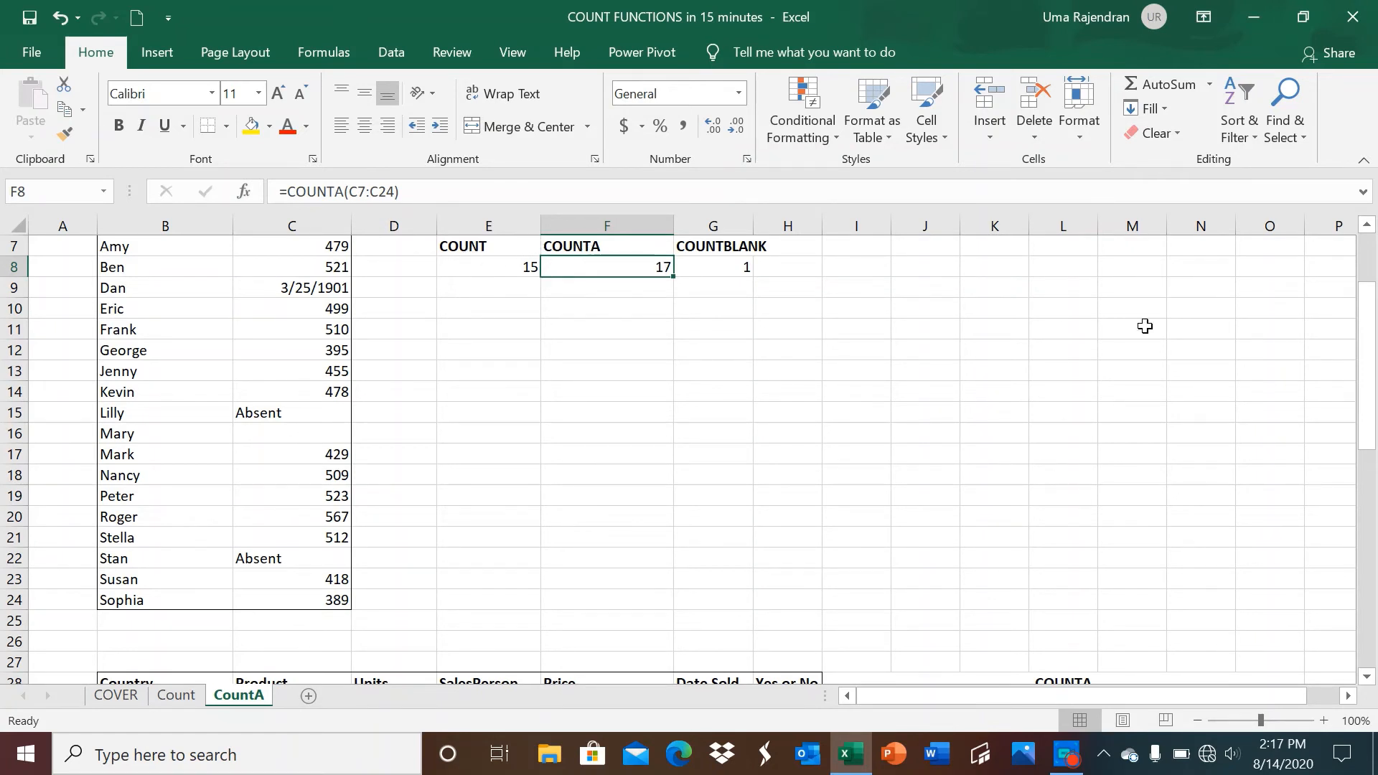
left_click_drag(1368, 373, 1367, 323)
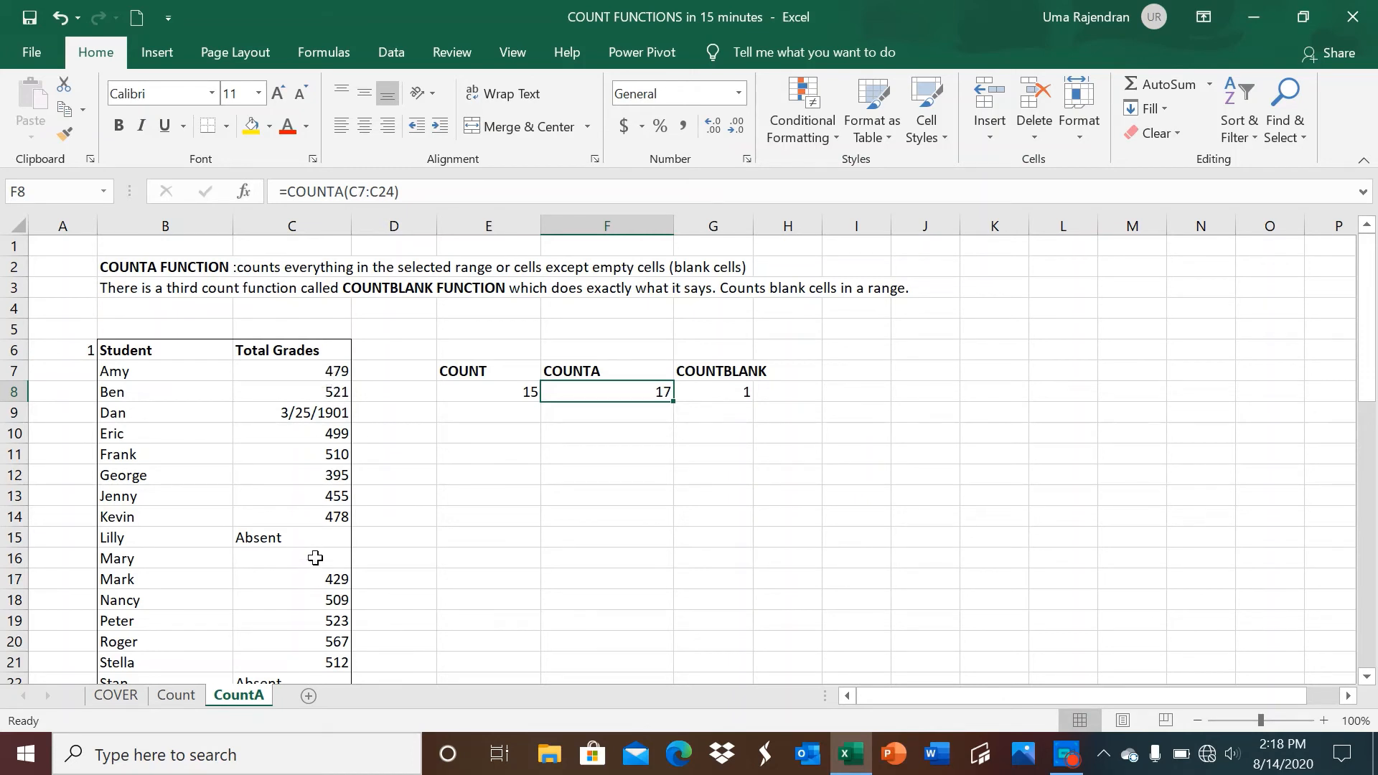
left_click(691, 392)
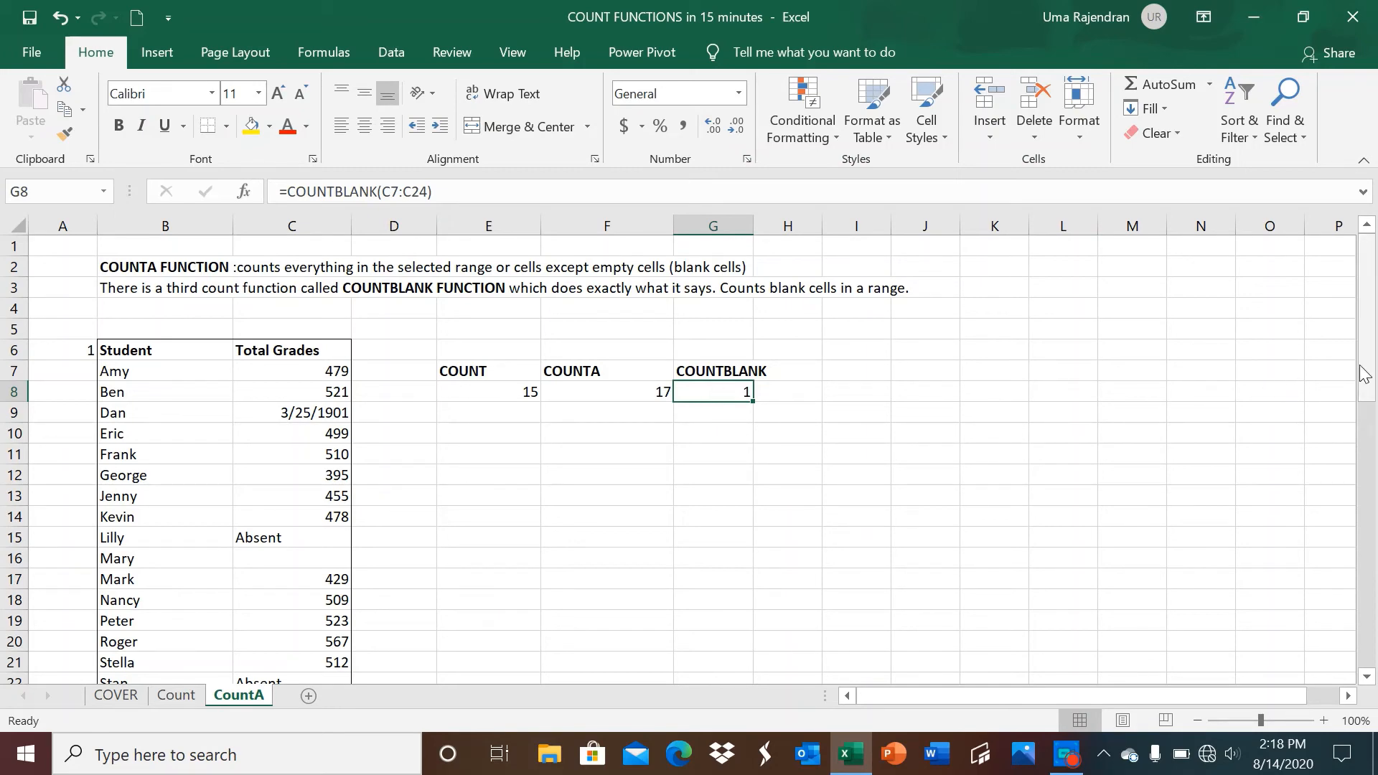
Scroll down to row 25 to show the sales table with its COUNTA and COUNTBLANK results.
left_click_drag(1363, 373, 1374, 564)
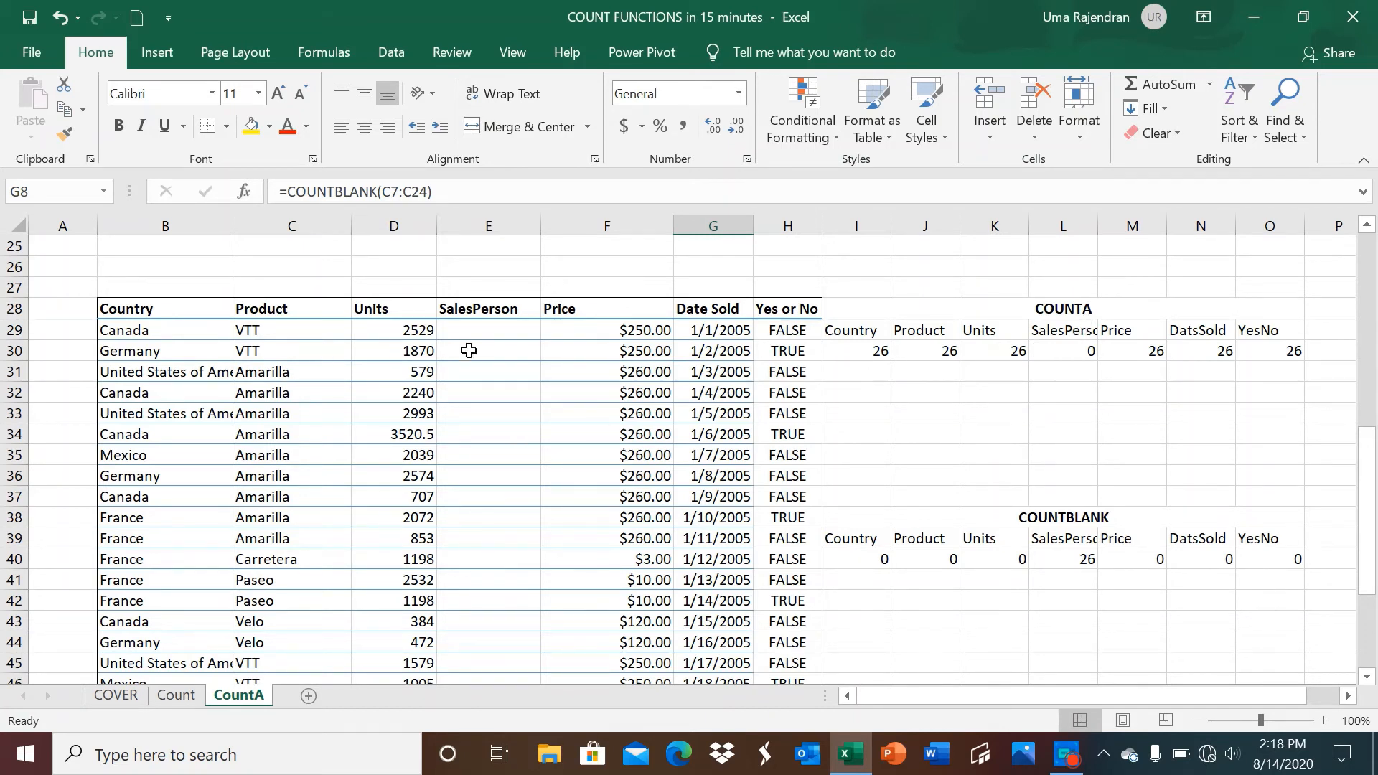
left_click(856, 353)
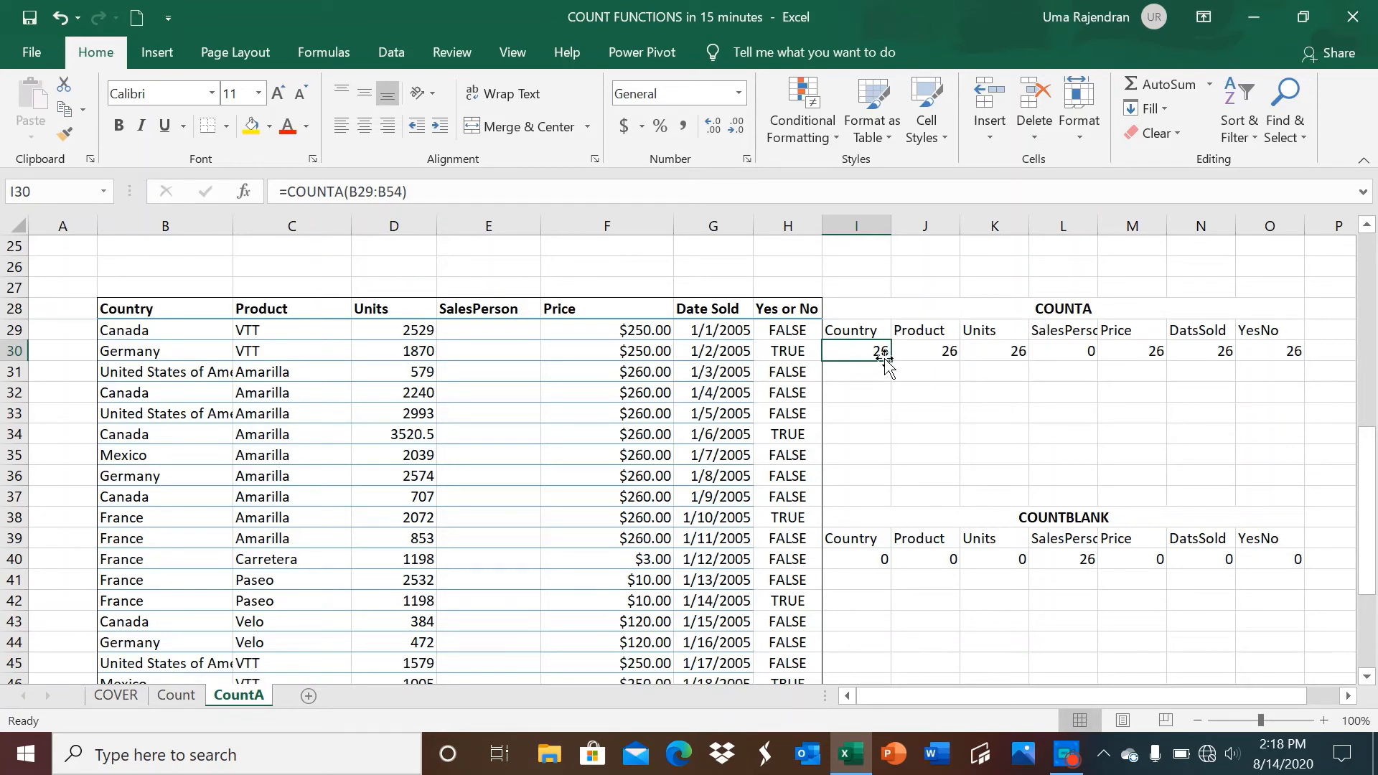
left_click(927, 352)
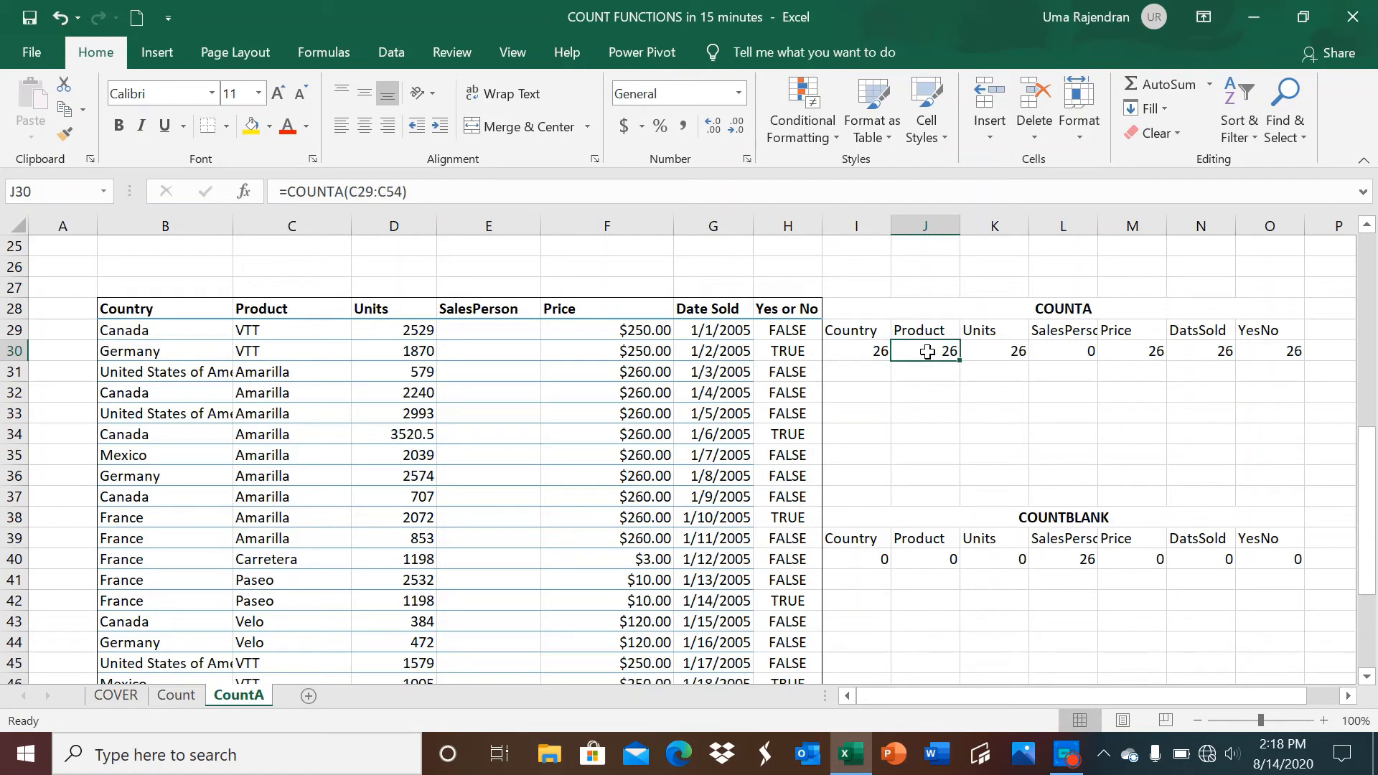
left_click(986, 352)
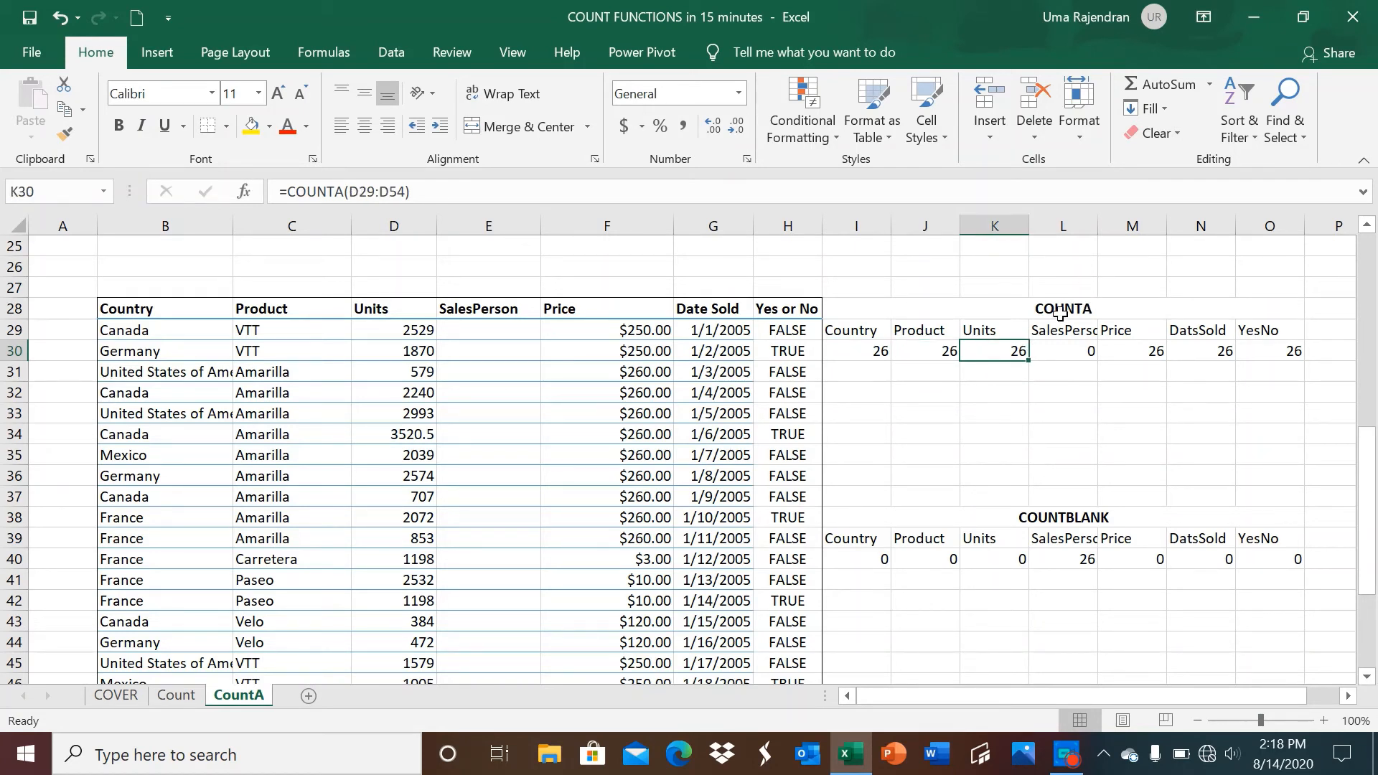
left_click(1060, 349)
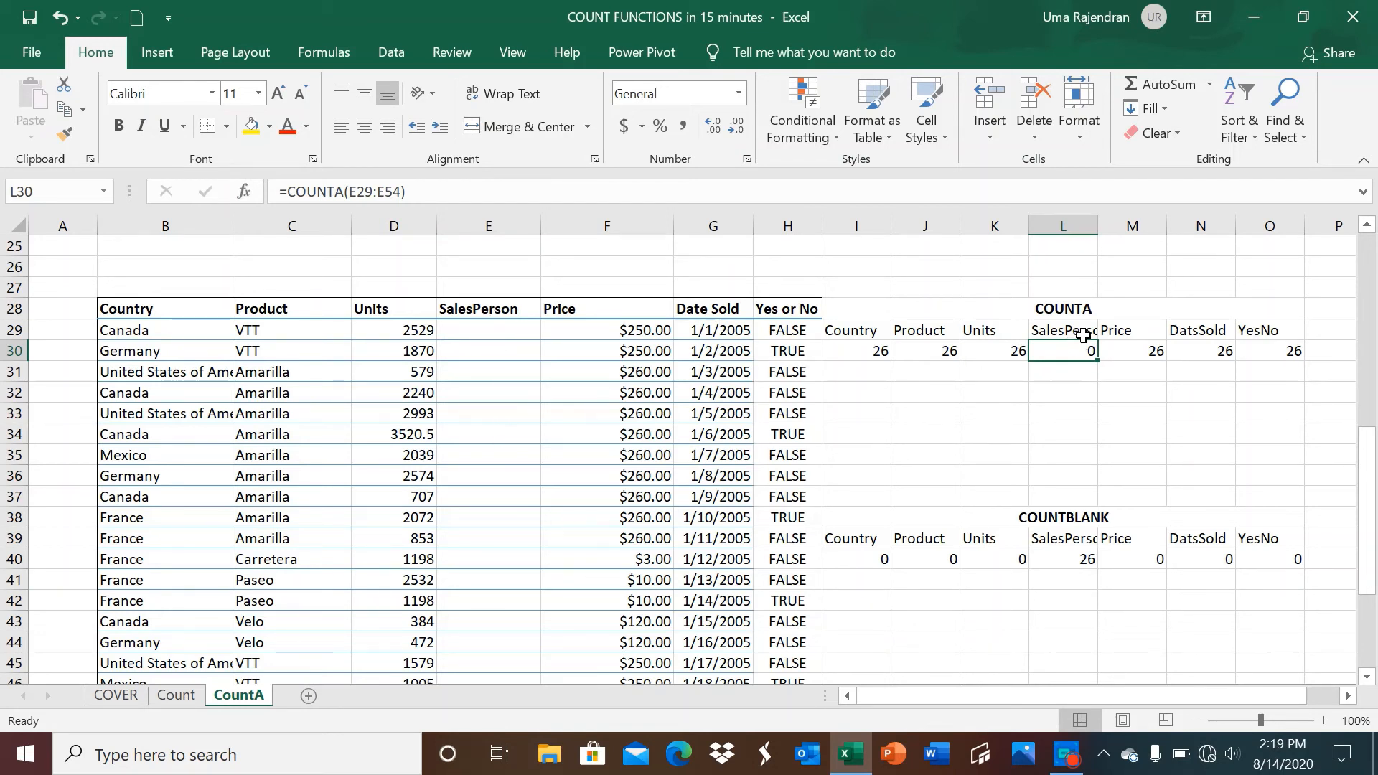
left_click(1130, 351)
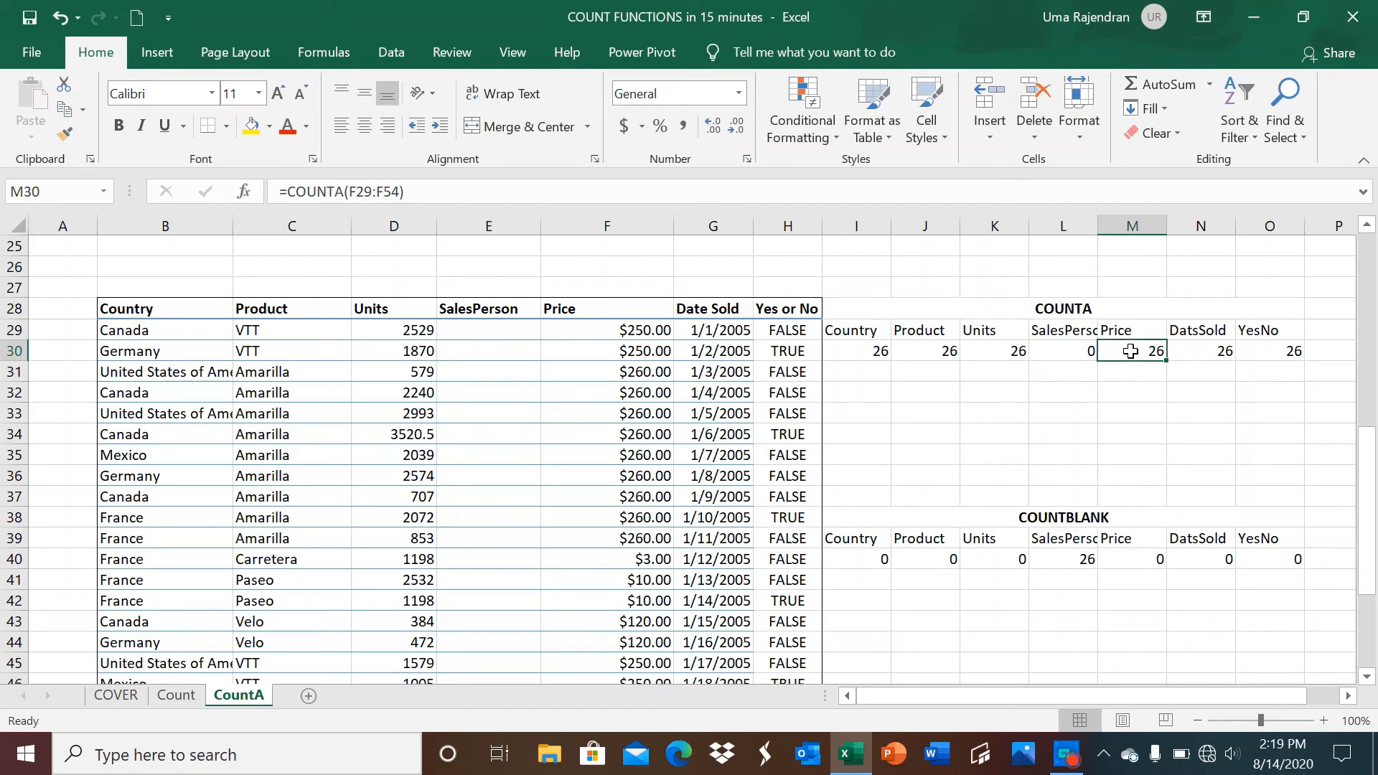
left_click(1198, 355)
left_click(1267, 349)
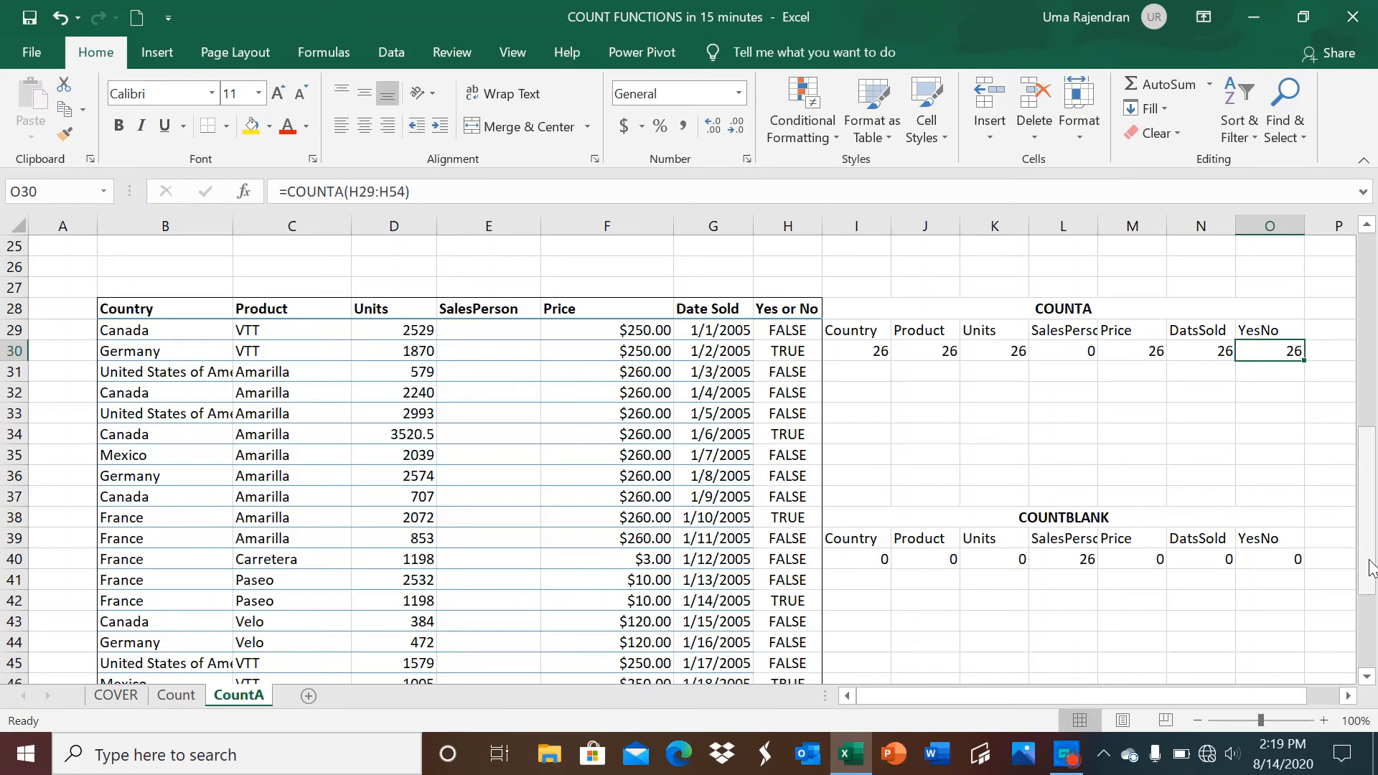
left_click_drag(1367, 568, 1371, 610)
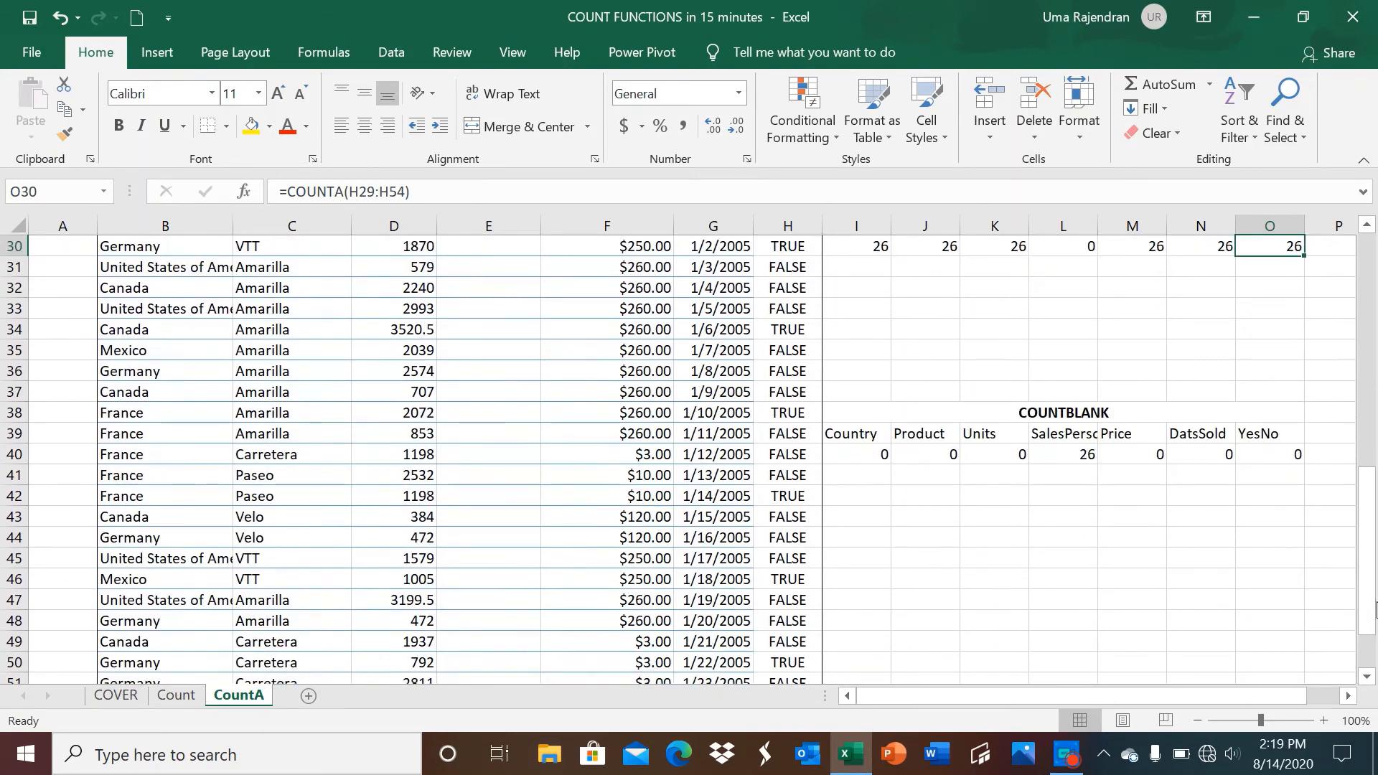
right_click(863, 455)
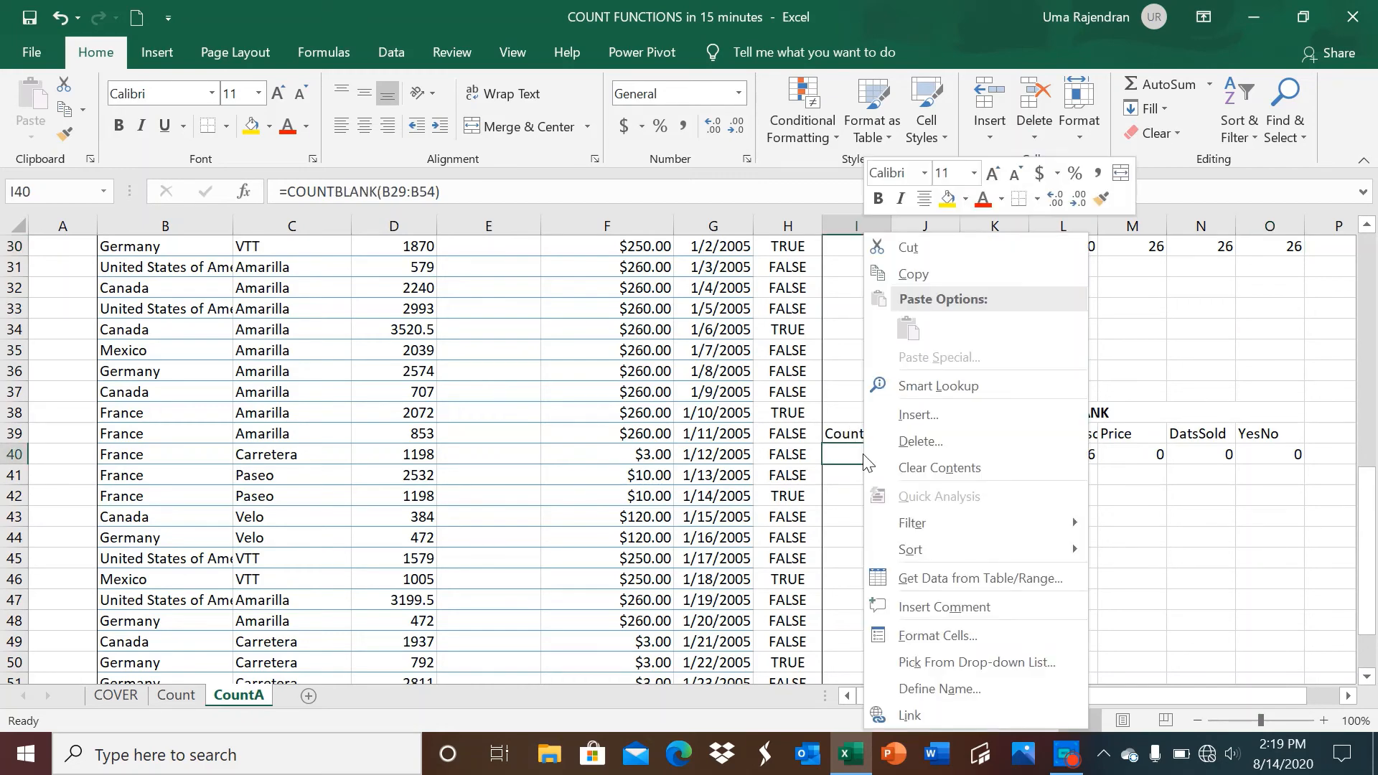
key("Escape")
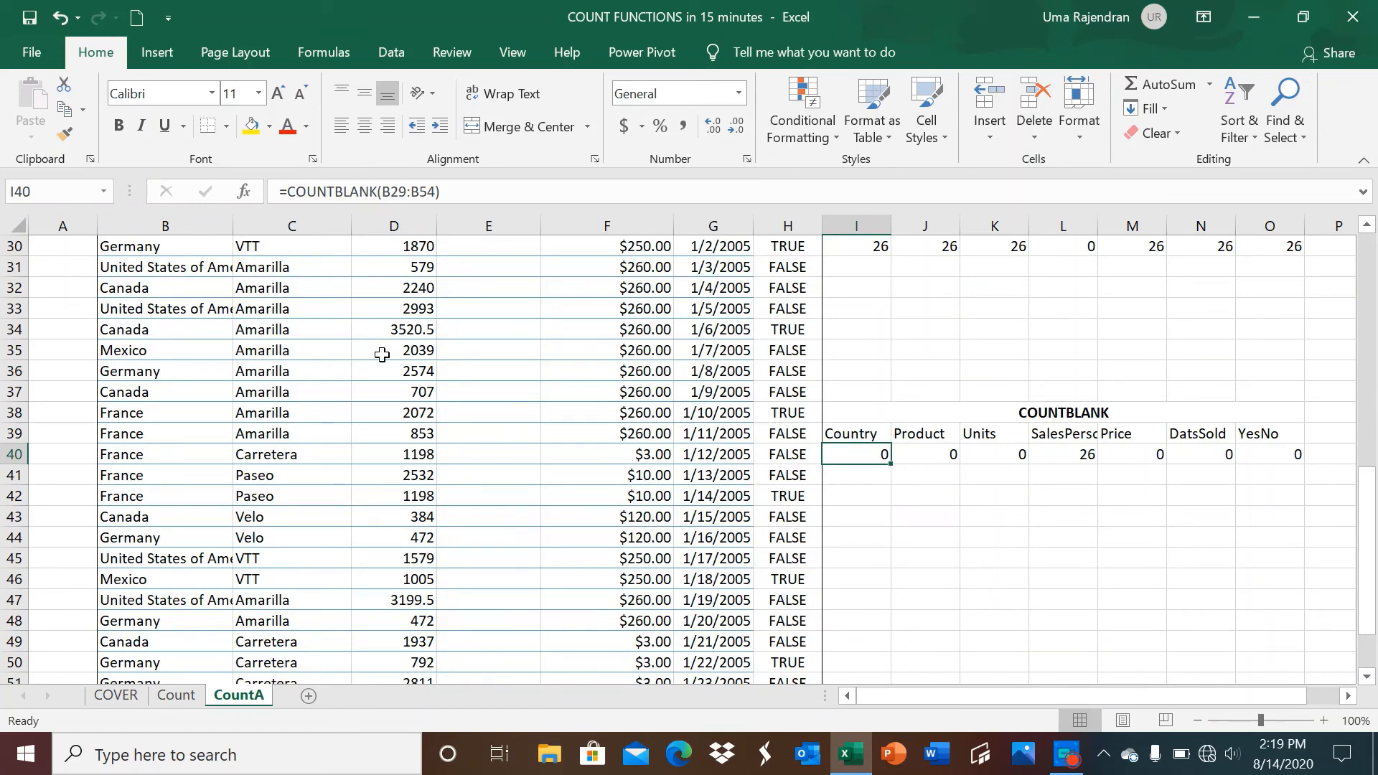
scroll(284, 263, "up", 1)
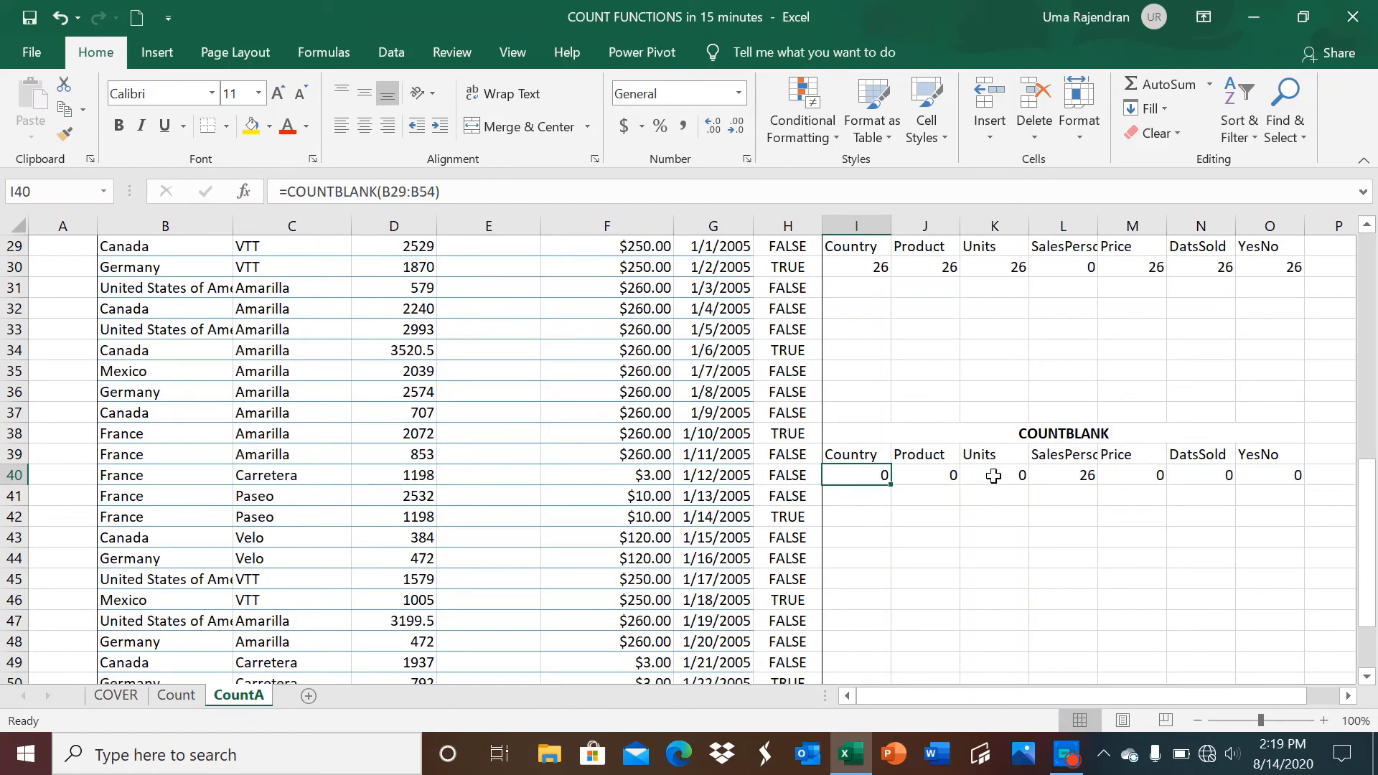
left_click(1069, 475)
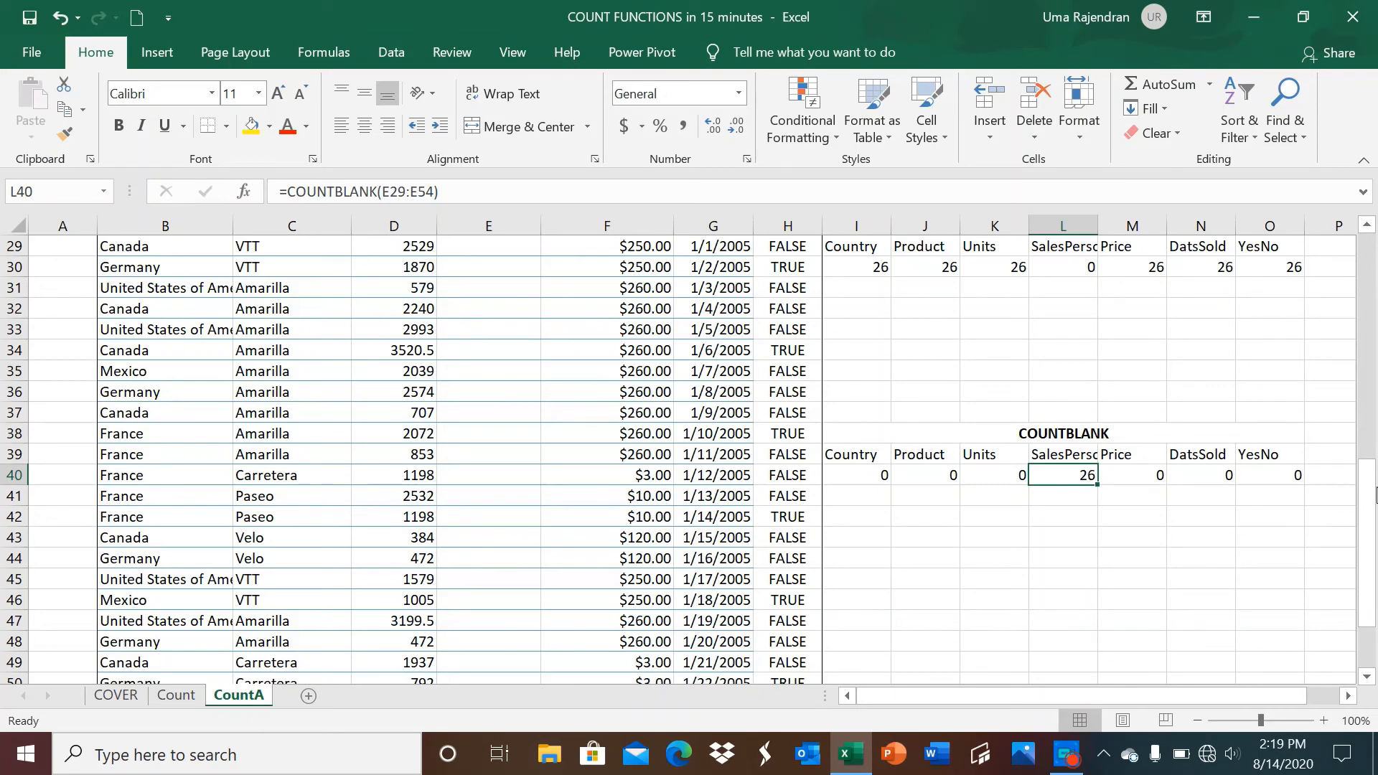
left_click_drag(1370, 495, 1348, 437)
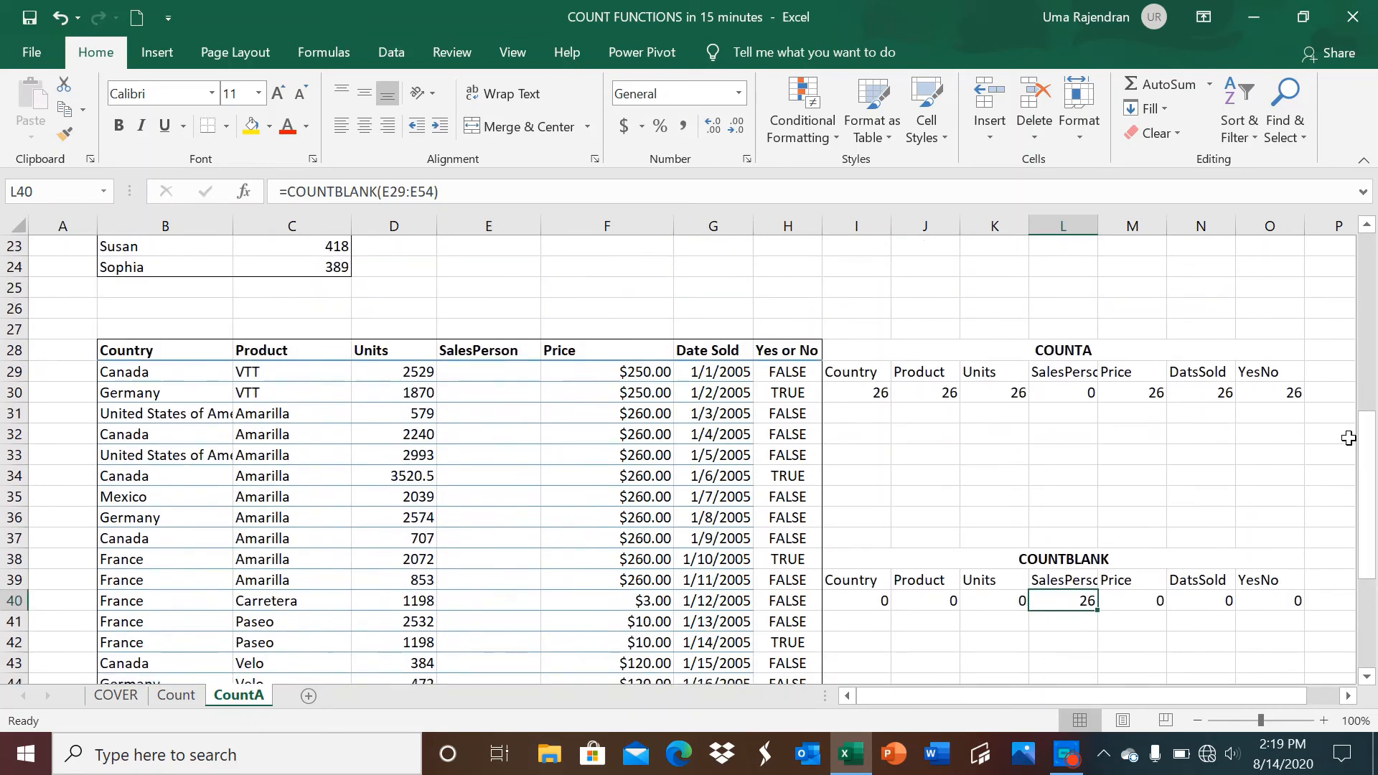
left_click(1115, 598)
left_click(1189, 599)
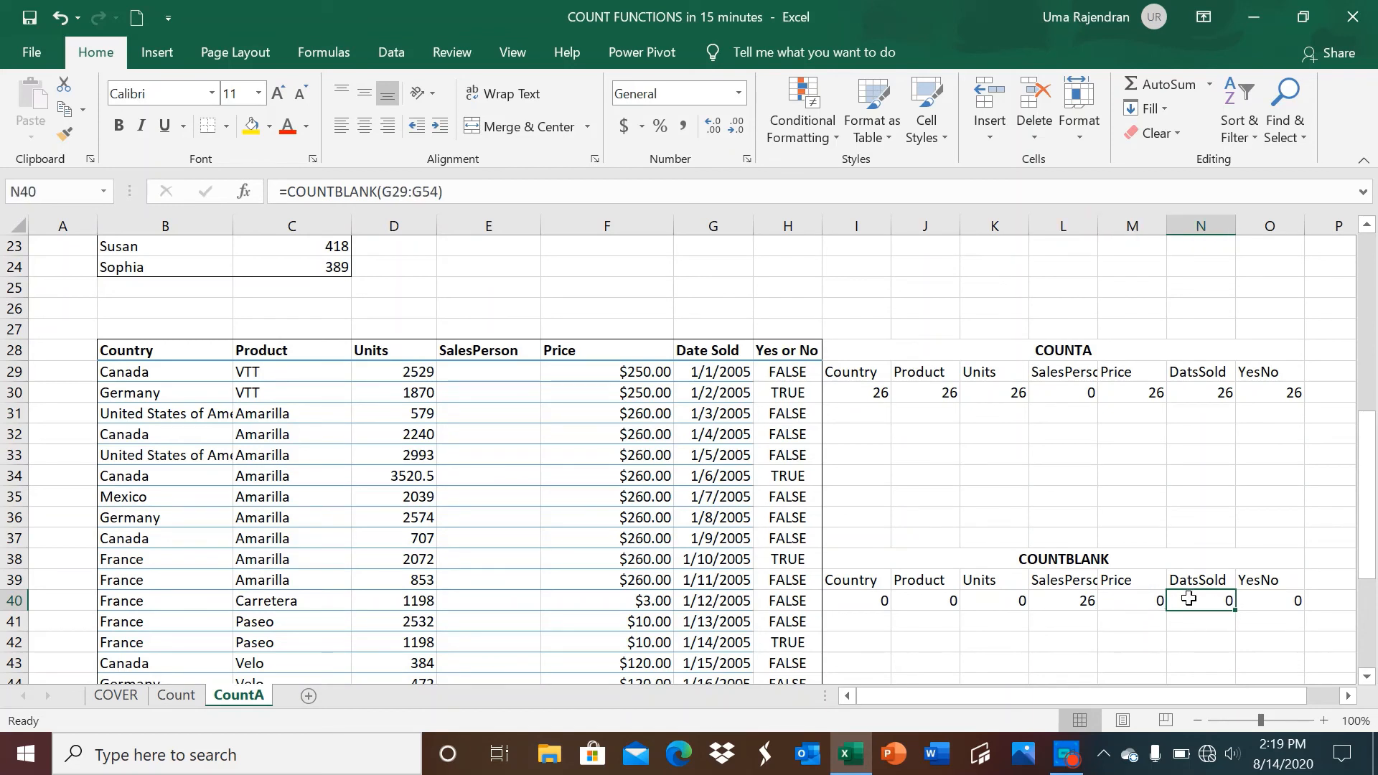
left_click(1261, 601)
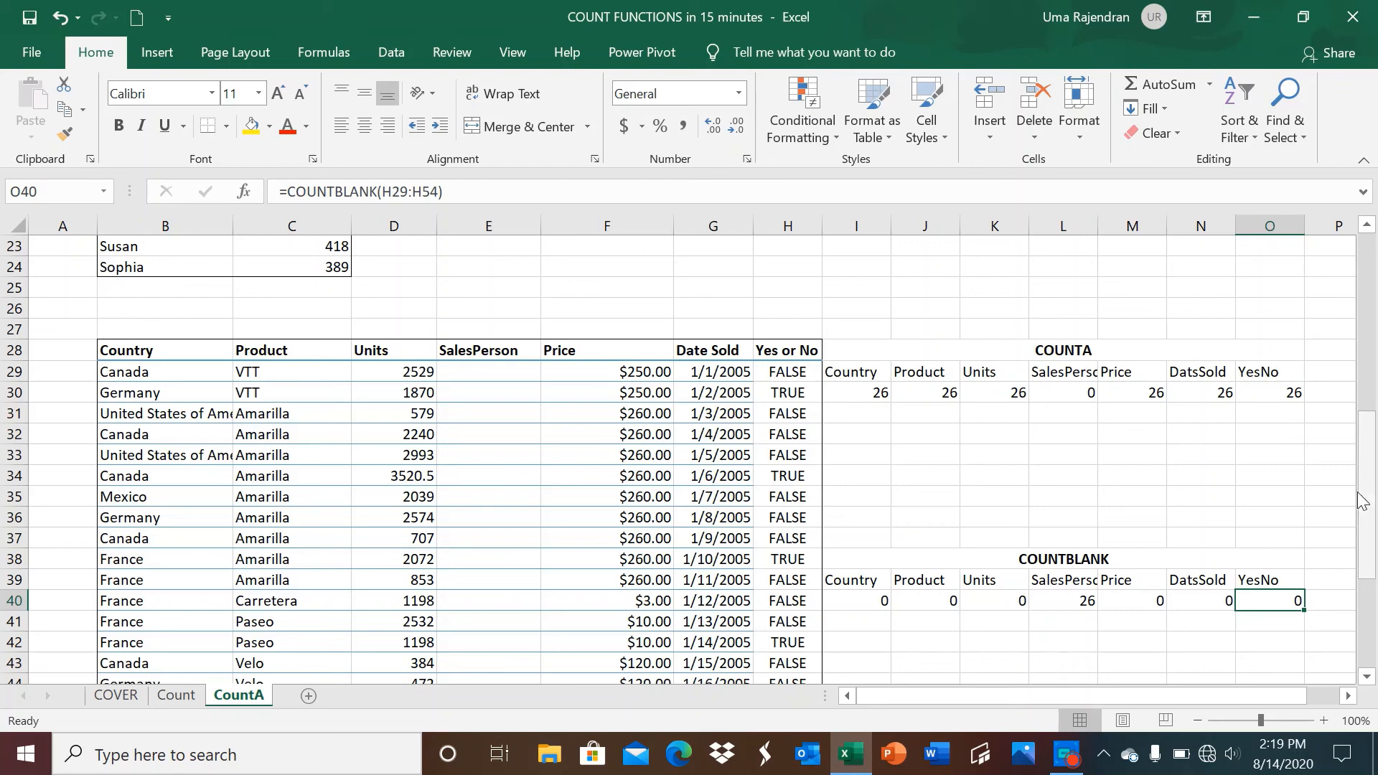
left_click_drag(1362, 500, 1307, 379)
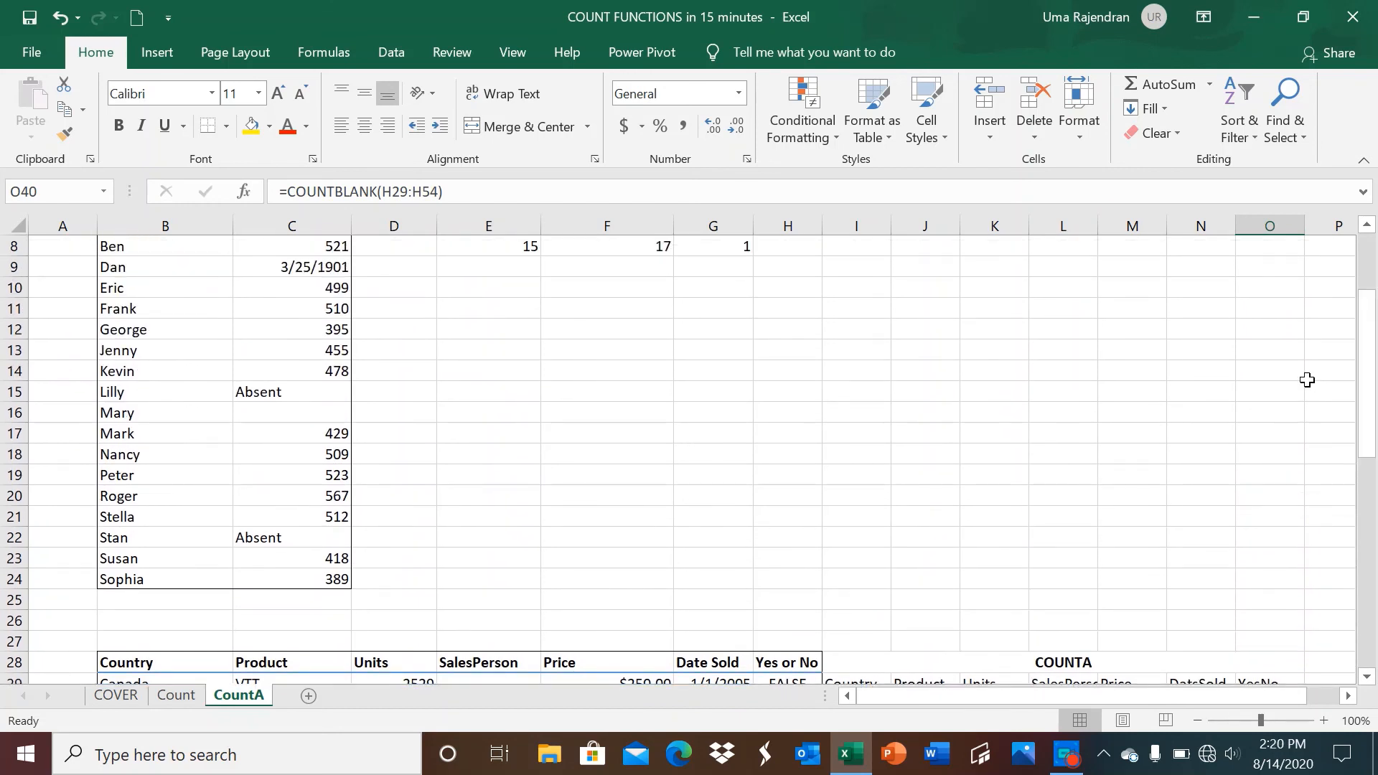